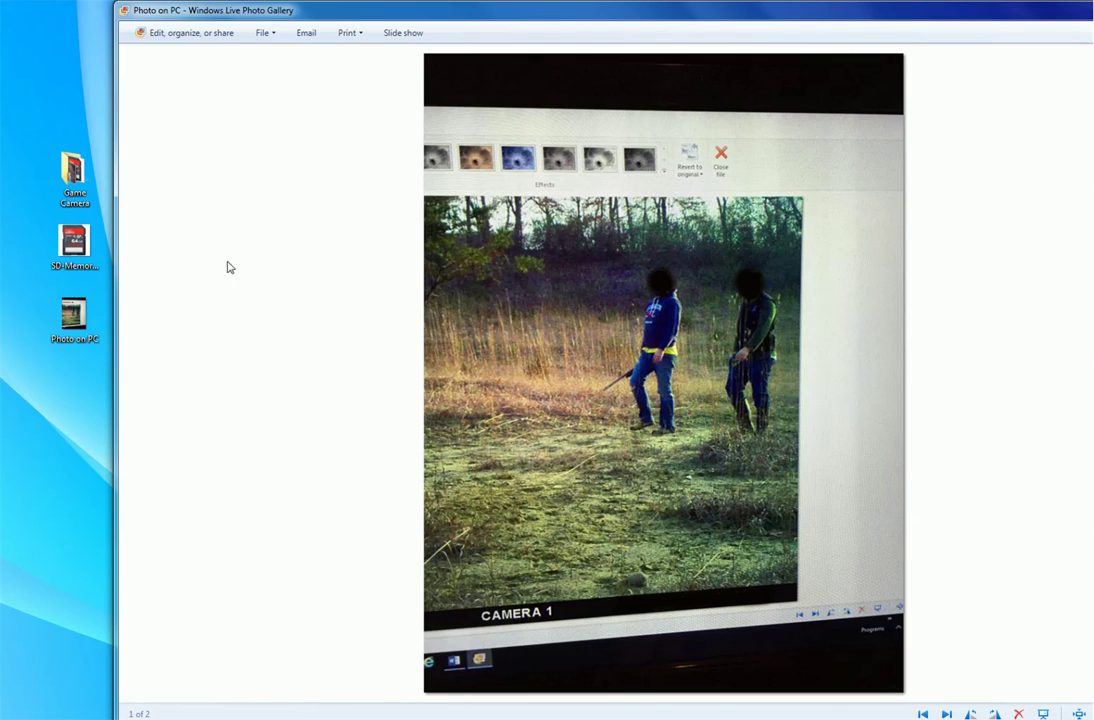
# View the SD card picture, then open Game Camera and preview its nine trail-camera photos
pyautogui.click(77, 250)
pyautogui.doubleClick(77, 250)
pyautogui.doubleClick(80, 177)
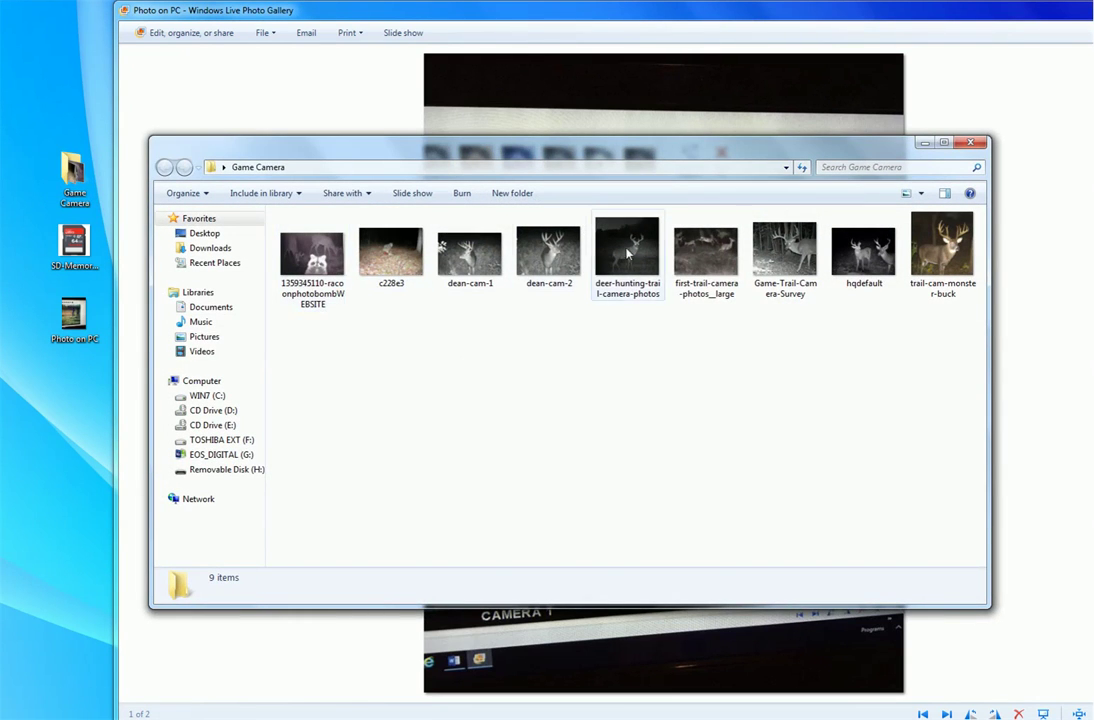
pyautogui.moveTo(810, 232)
pyautogui.moveTo(363, 294)
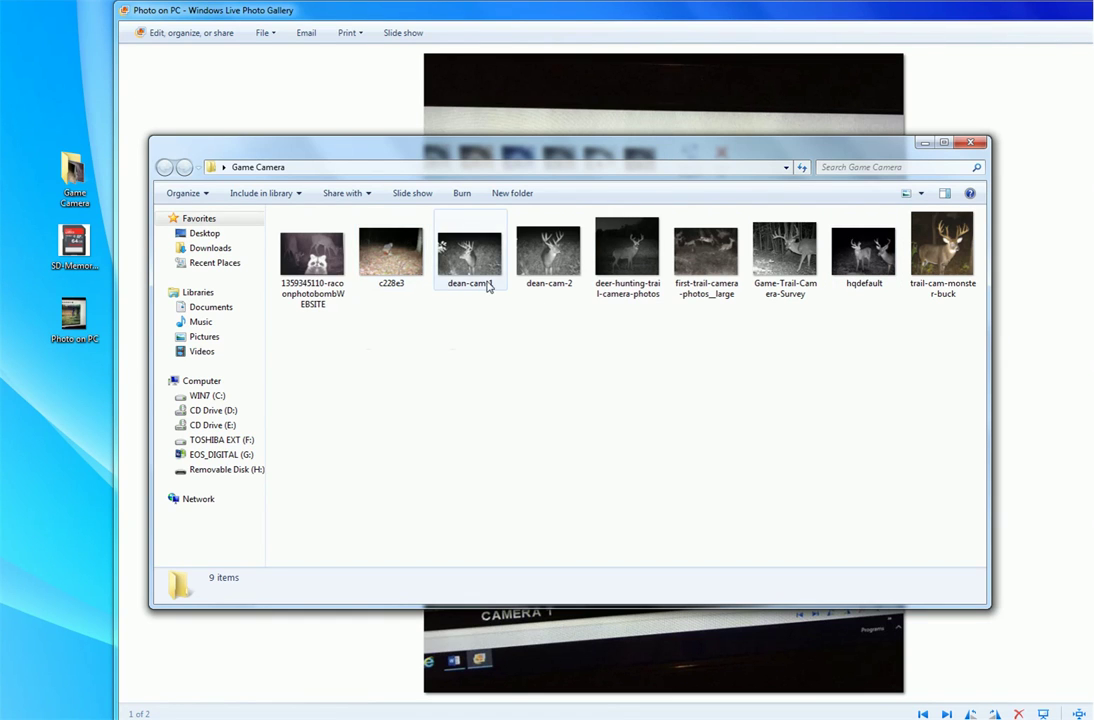
pyautogui.moveTo(489, 286)
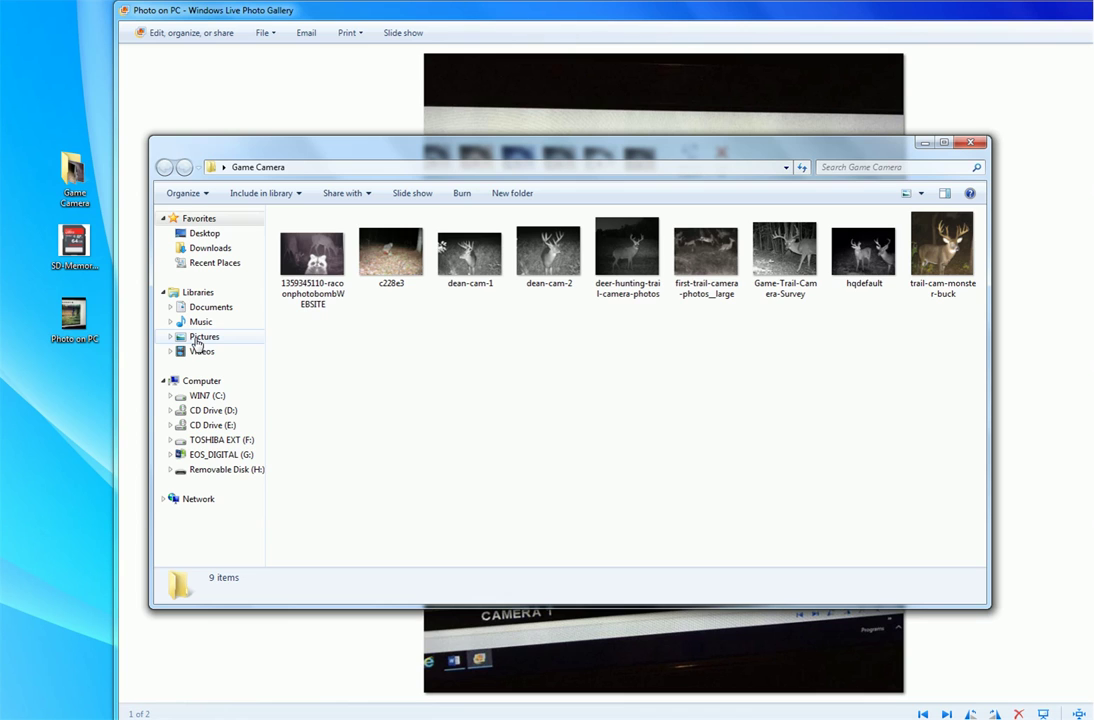
# Delete the unused New folder from the Pictures library
pyautogui.click(197, 339)
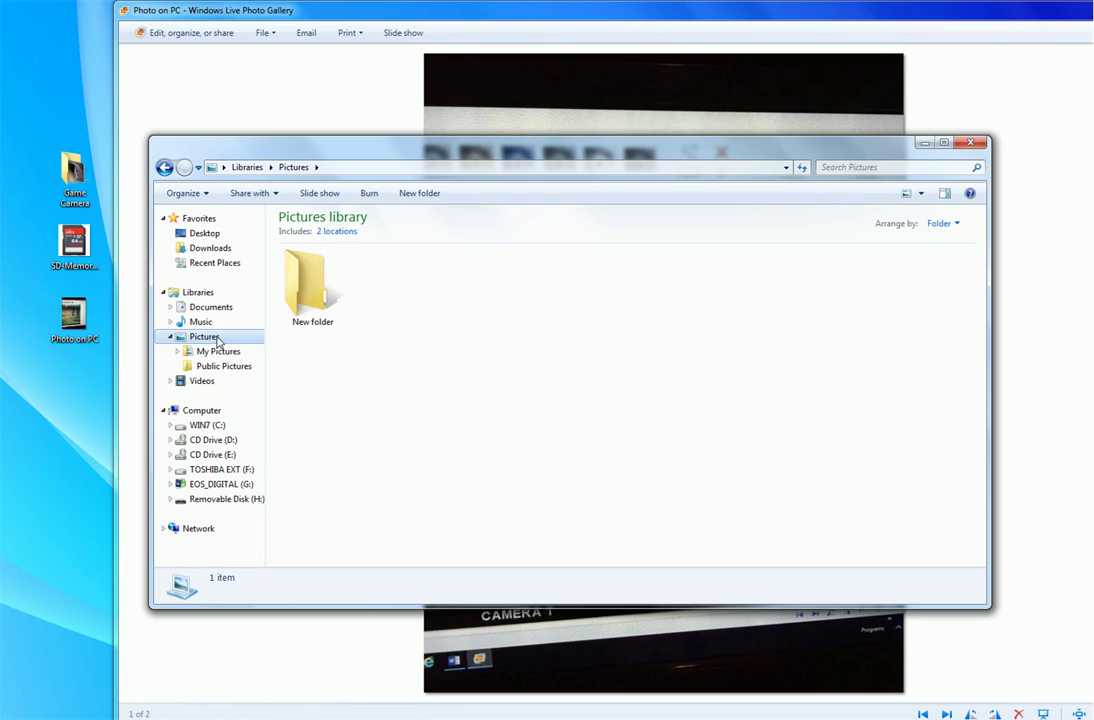
pyautogui.rightClick(329, 299)
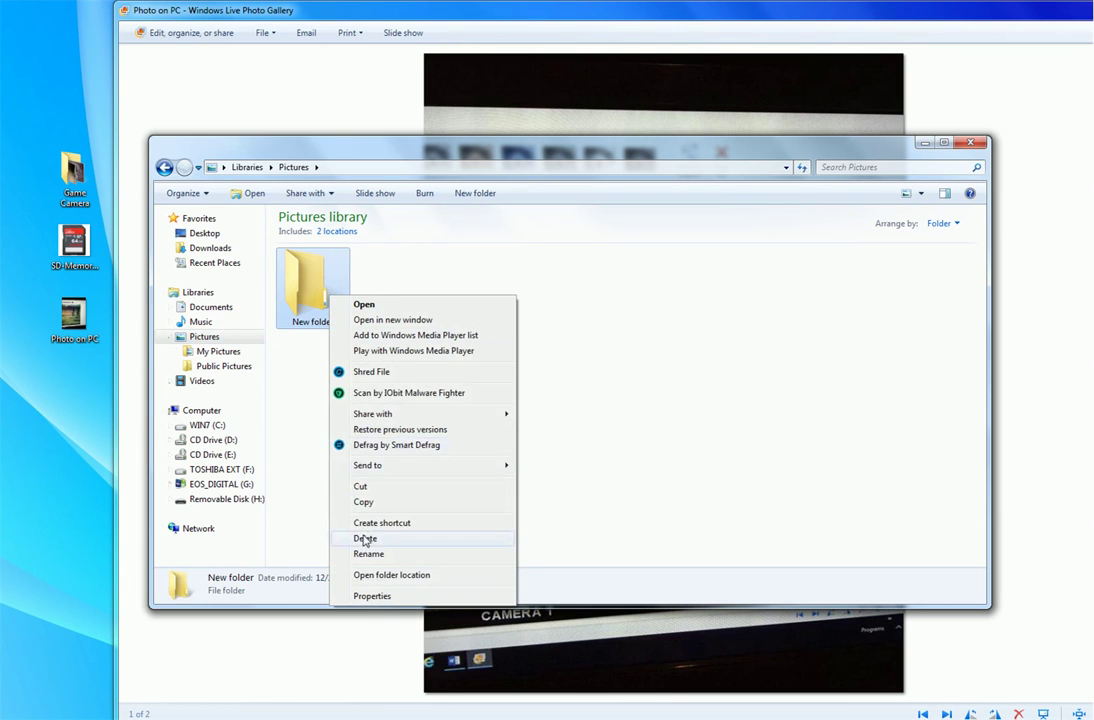
pyautogui.click(358, 538)
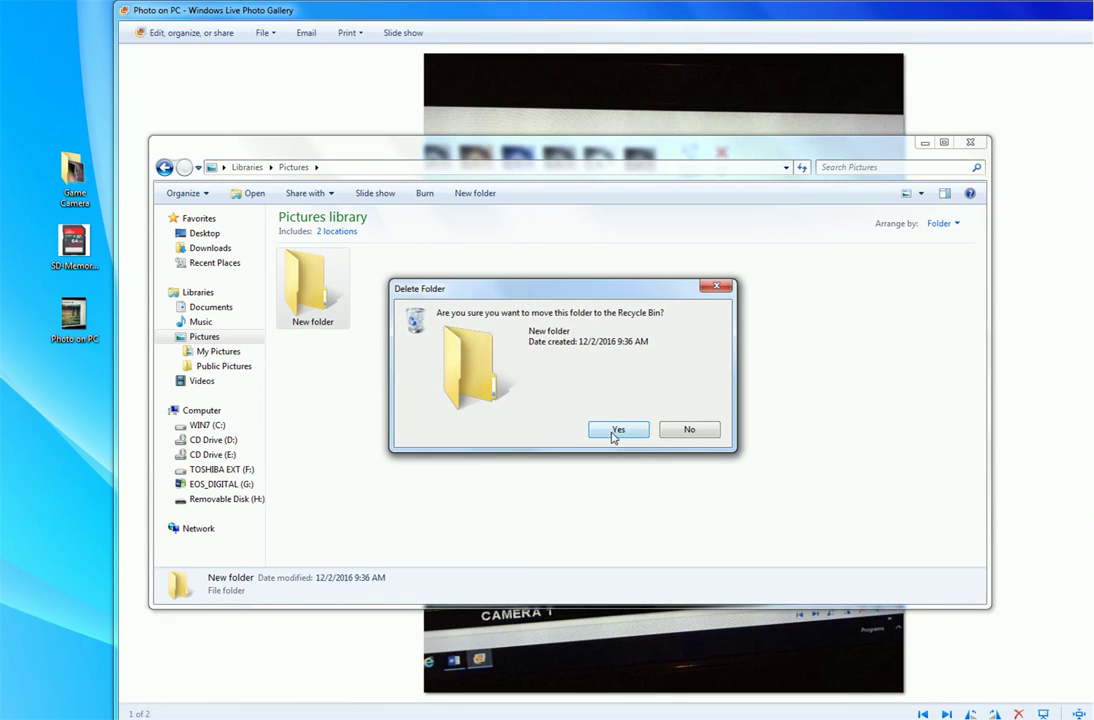
pyautogui.click(618, 430)
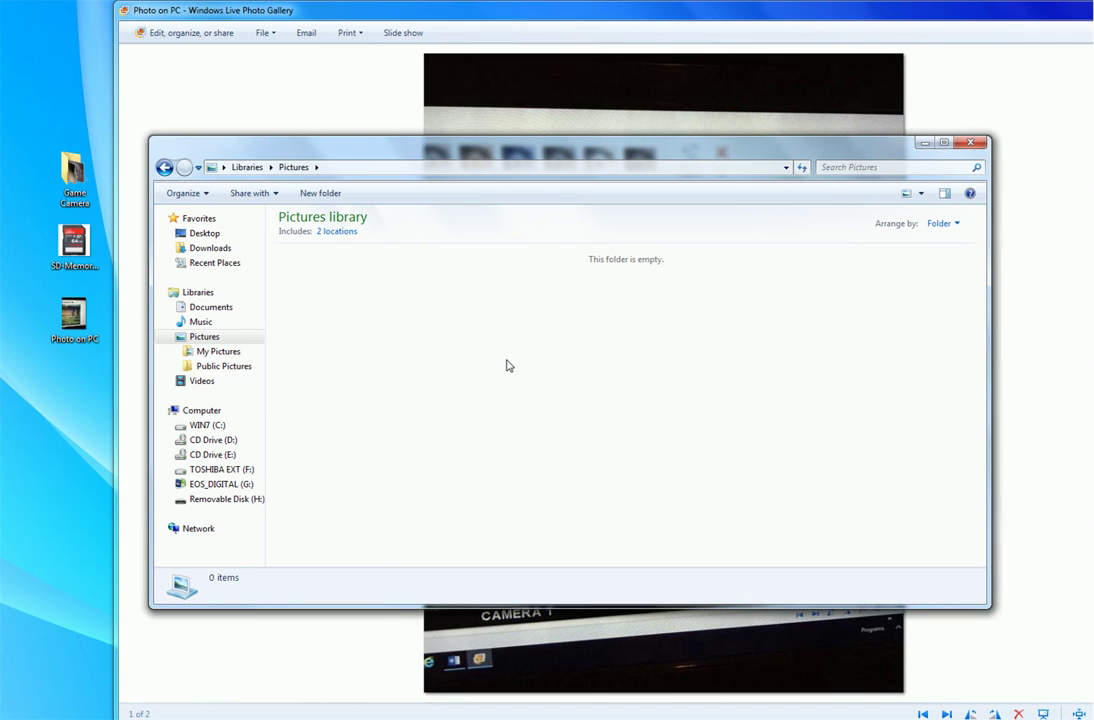
# Create a folder named 2016.12.02 Deer in Pictures and open it alongside Game Camera
pyautogui.click(336, 197)
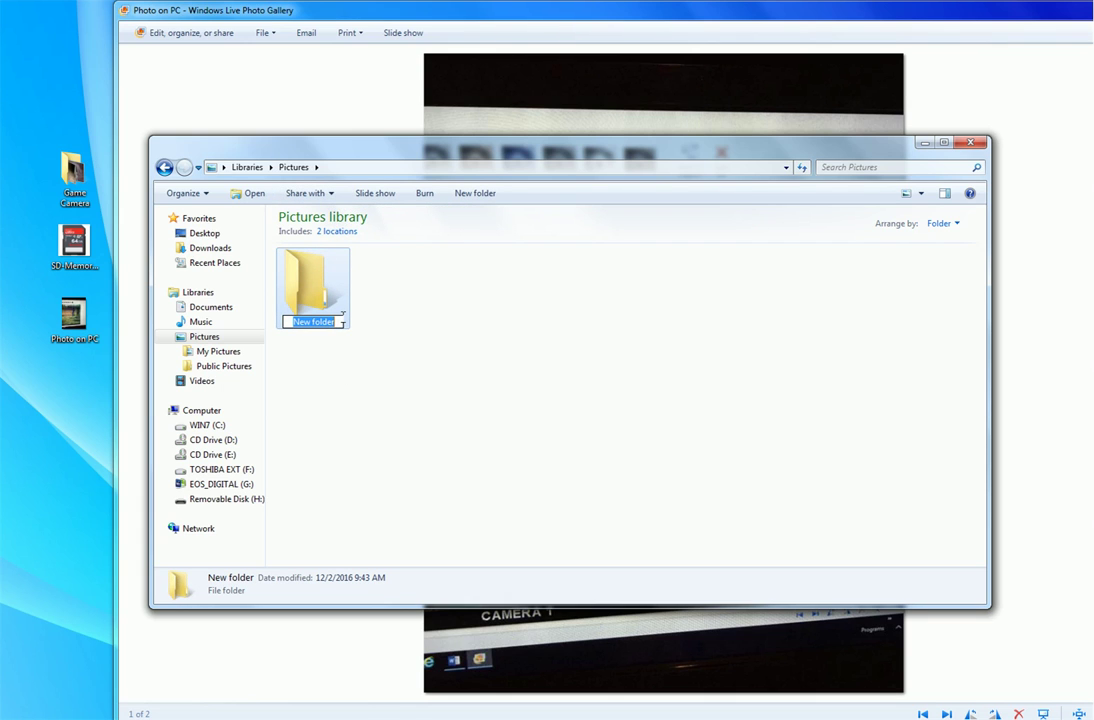
pyautogui.write('2016.12')
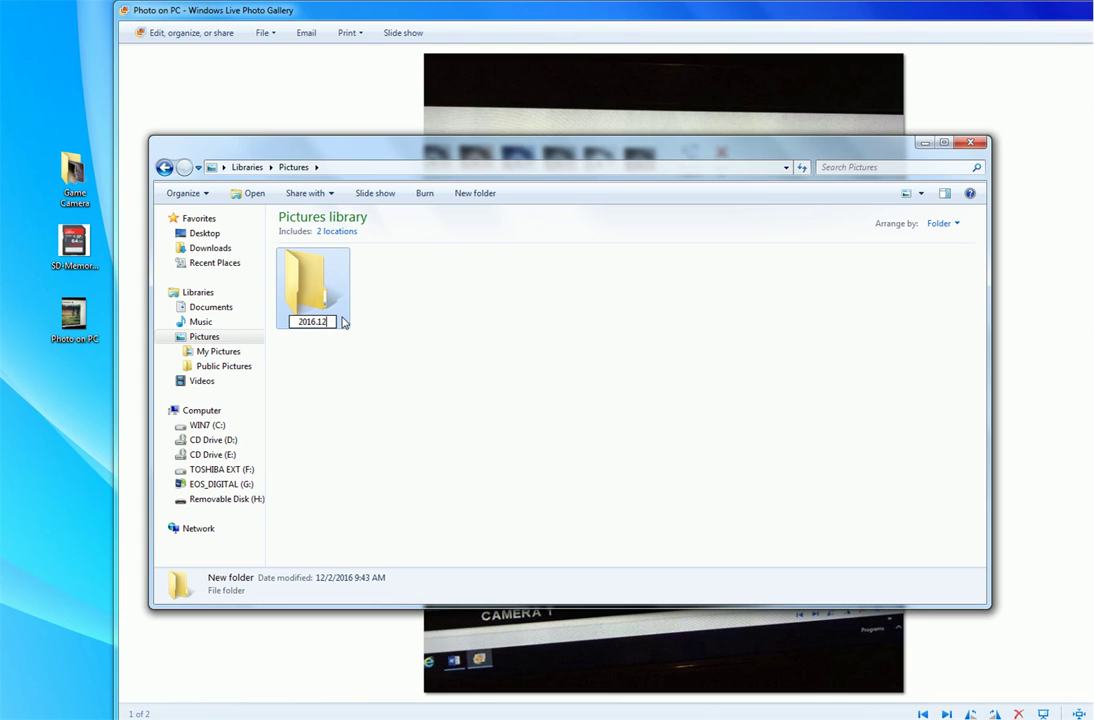
pyautogui.write('.')
pyautogui.write('02')
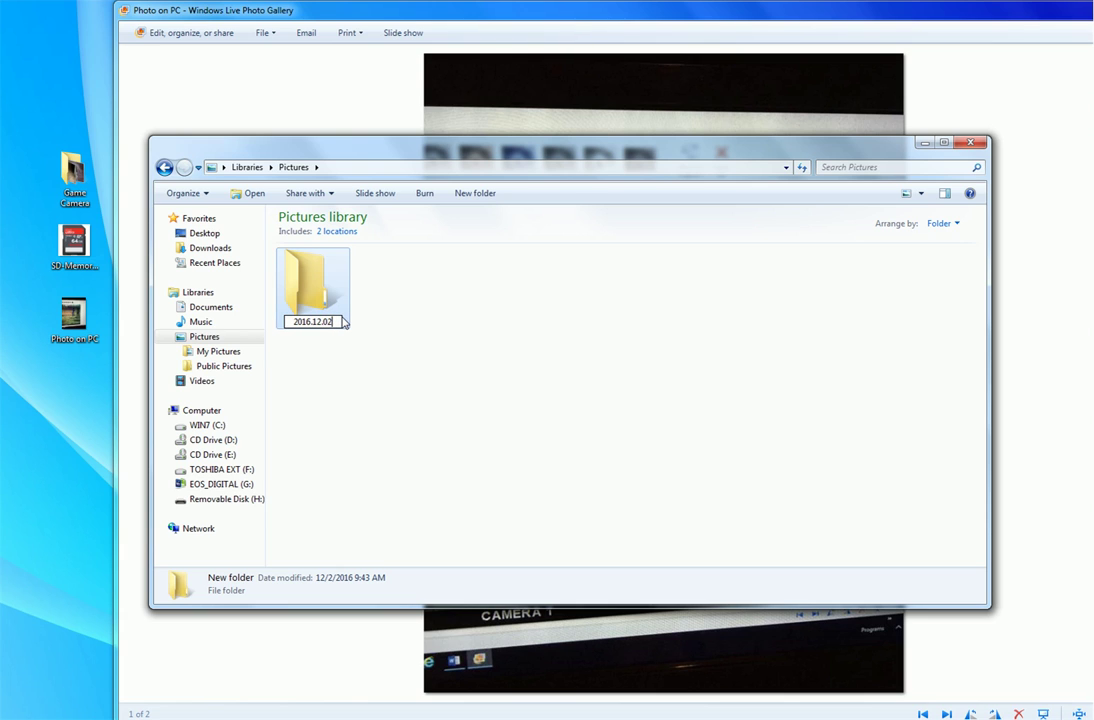
pyautogui.write(' Dece')
pyautogui.click(333, 287)
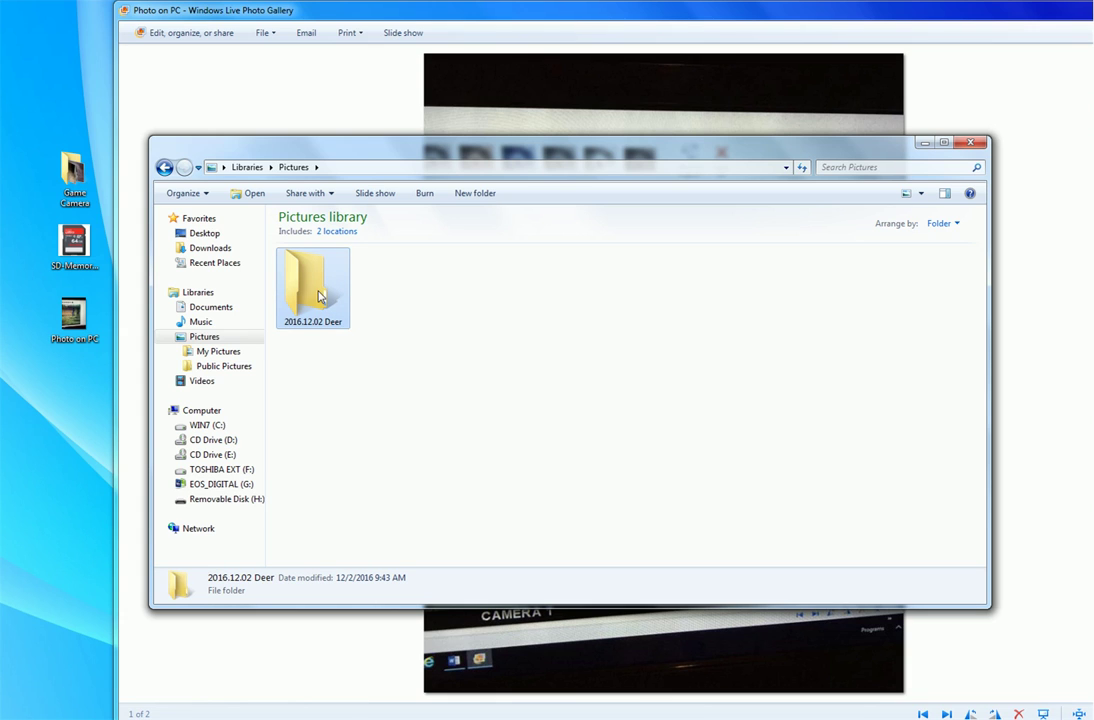
pyautogui.doubleClick(305, 285)
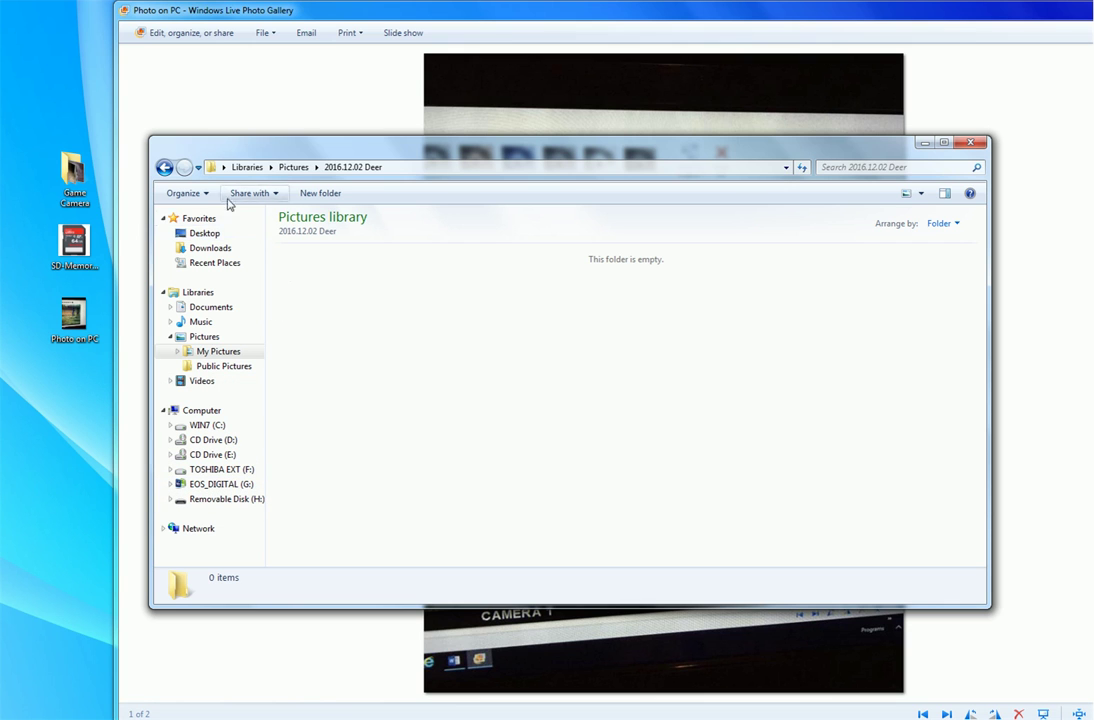
pyautogui.doubleClick(80, 170)
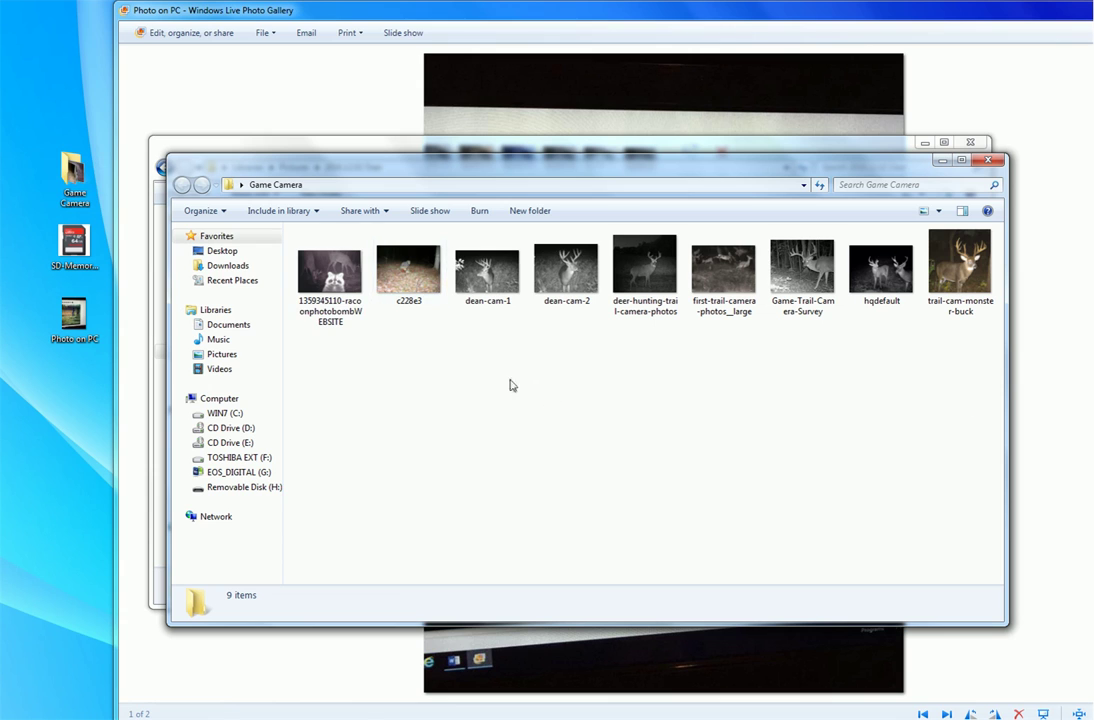
# Select all nine Game Camera photos and copy them, returning to Pictures
pyautogui.click(330, 278)
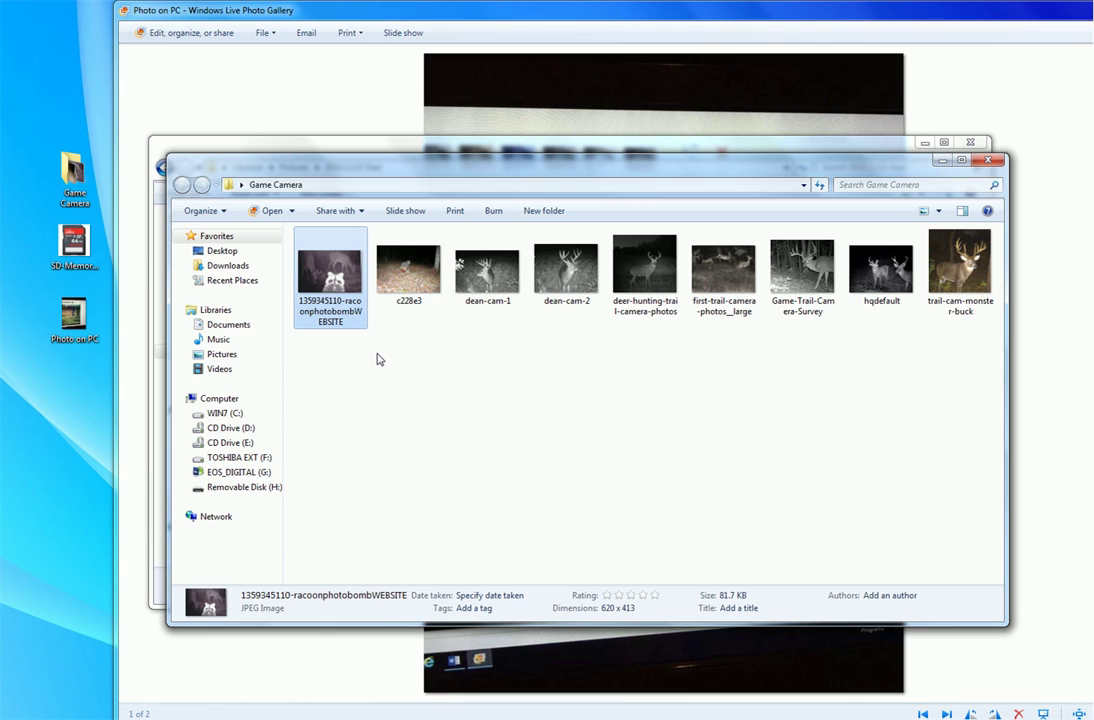
pyautogui.hotkey('shift', 'Right')
pyautogui.hotkey('shift', 'Right')
pyautogui.hotkey('shift', 'Right')
pyautogui.hotkey('shift', 'Right')
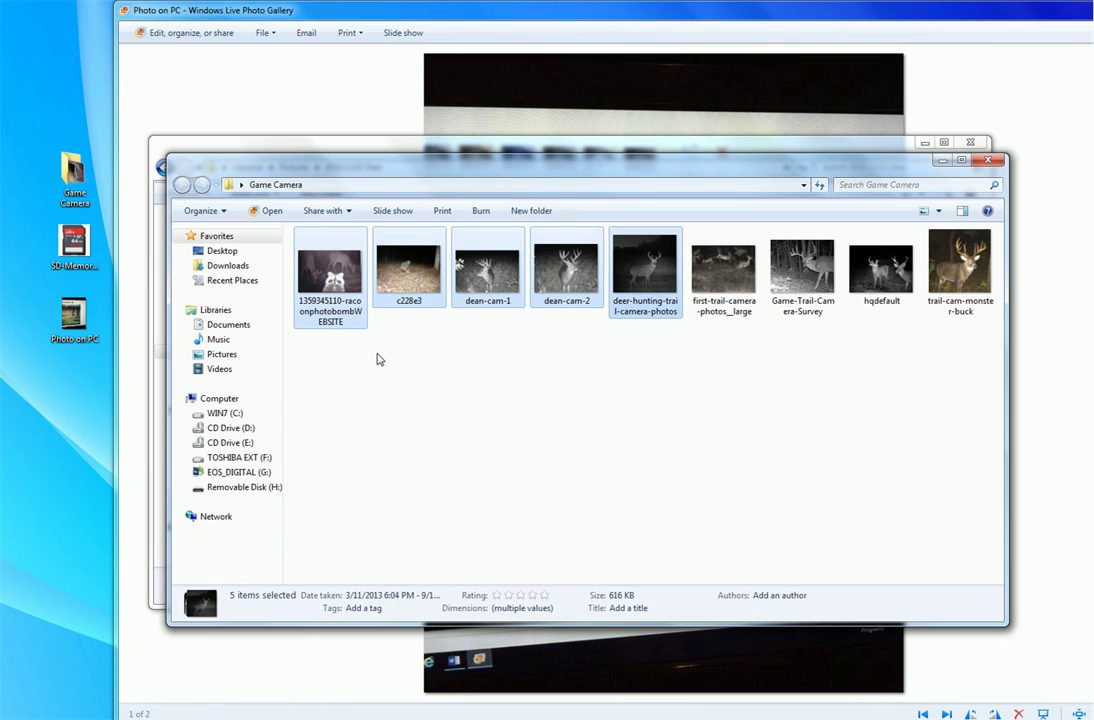
pyautogui.hotkey('shift', 'Right')
pyautogui.hotkey('shift', 'Right')
pyautogui.hotkey('shift', 'Right')
pyautogui.hotkey('shift', 'Right')
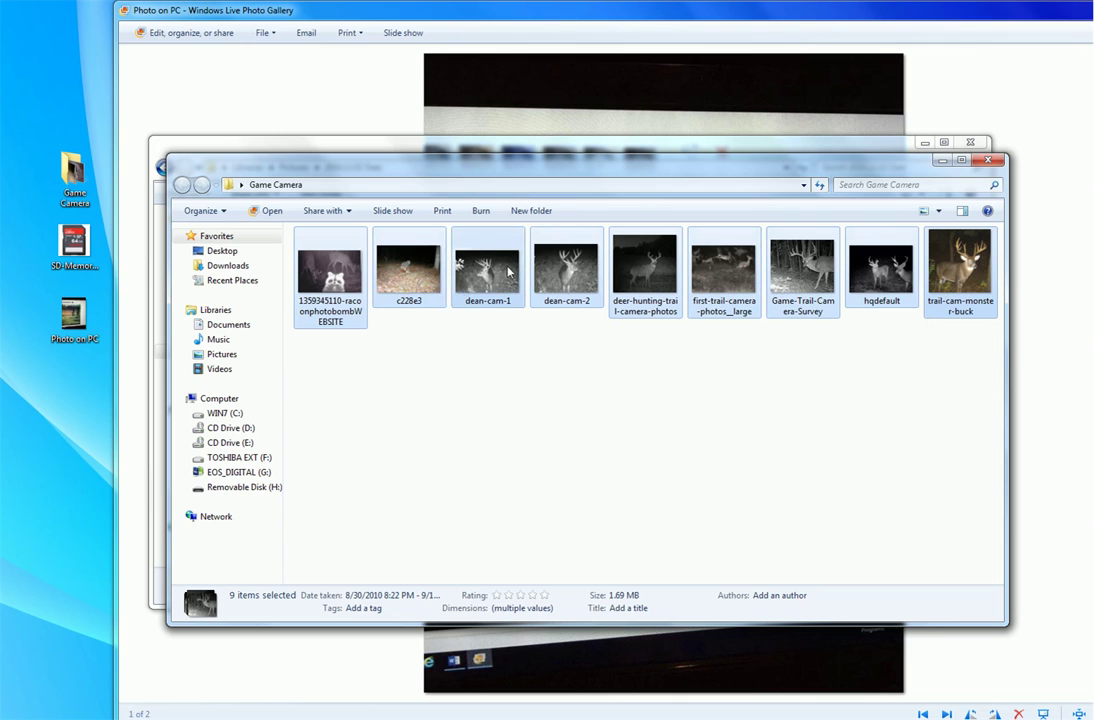
pyautogui.rightClick(332, 266)
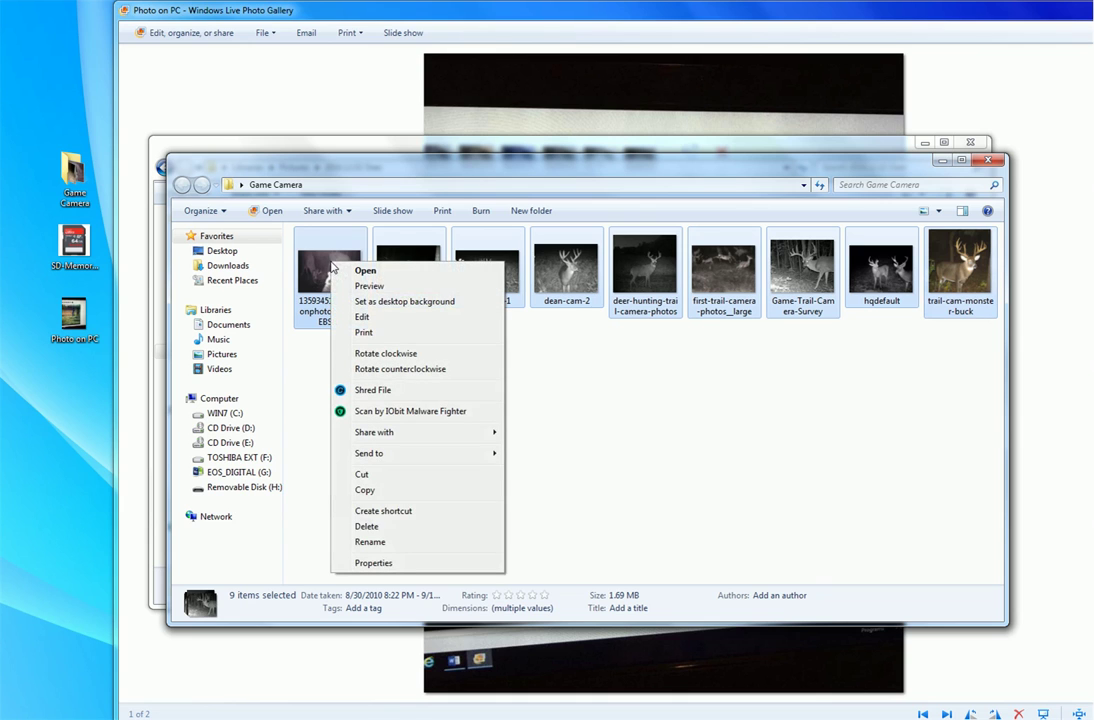
pyautogui.click(398, 496)
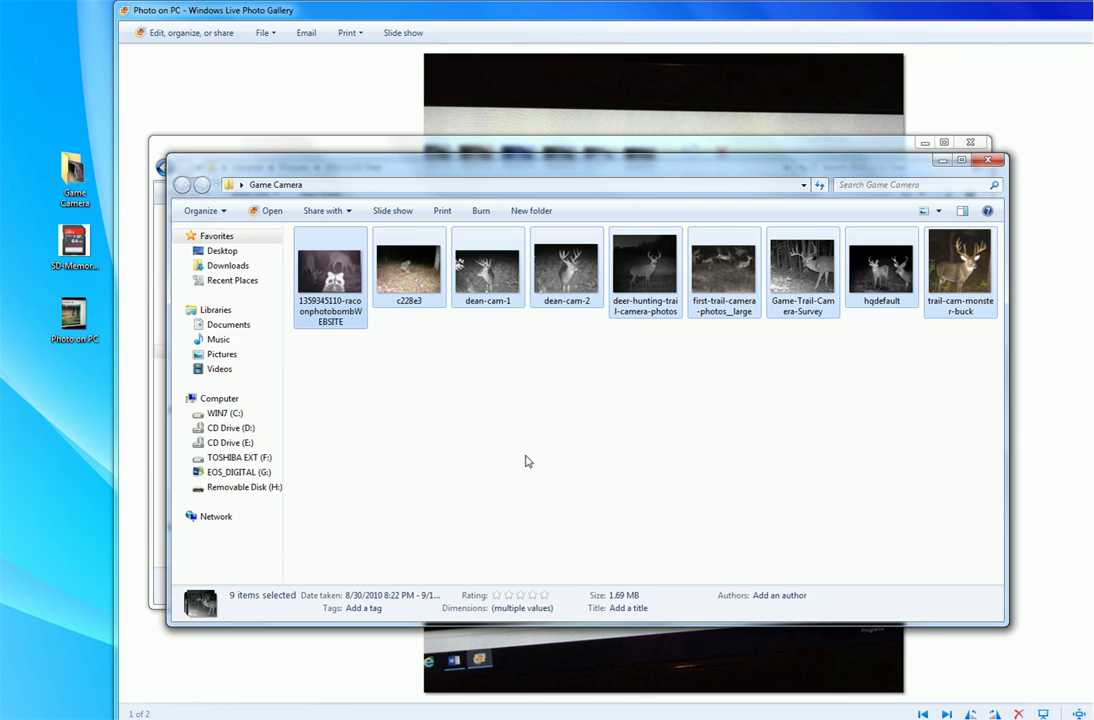
pyautogui.click(233, 357)
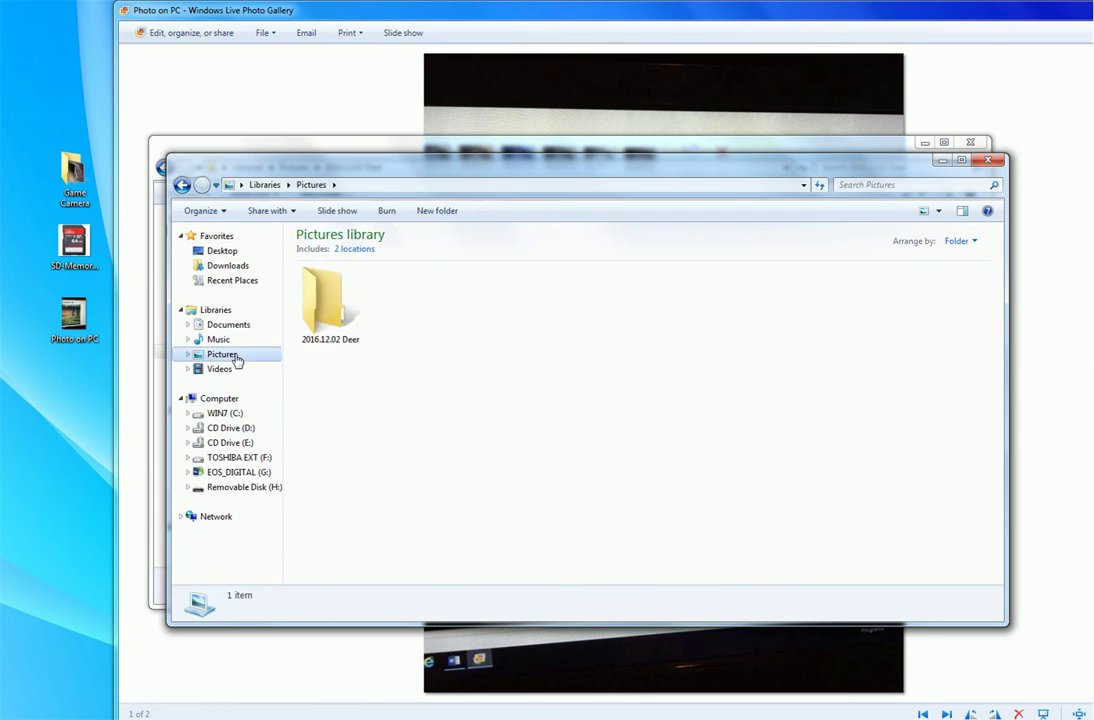
# Paste the nine copied trail-camera photos into the 2016.12.02 Deer folder
pyautogui.doubleClick(328, 320)
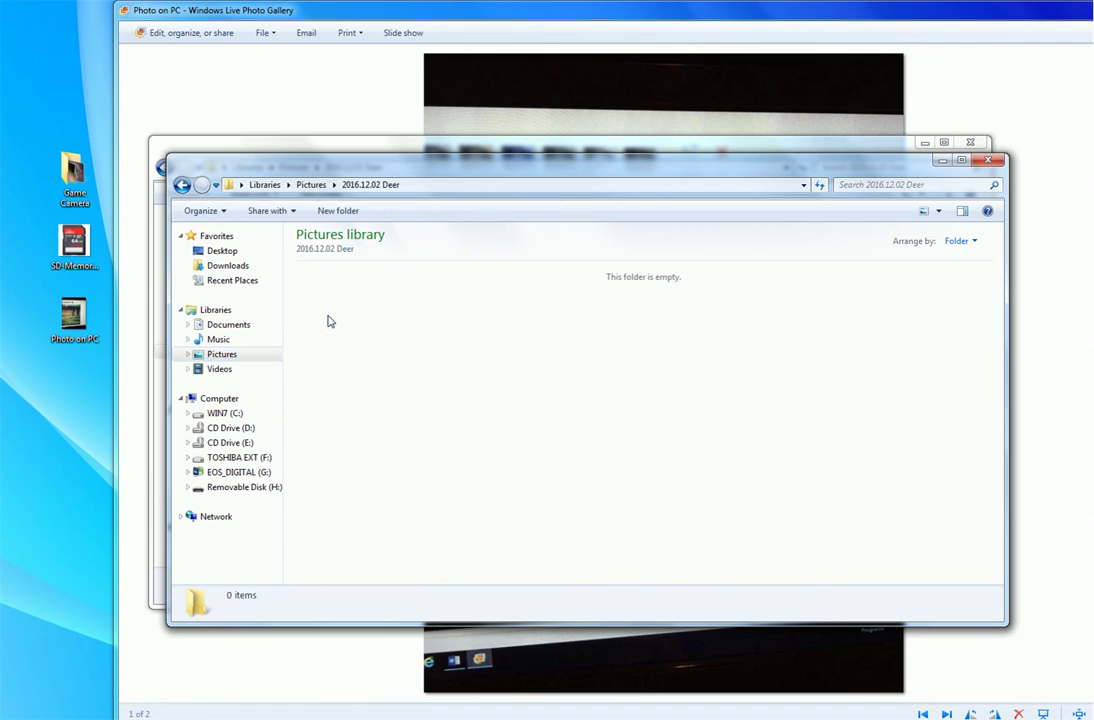
pyautogui.rightClick(538, 340)
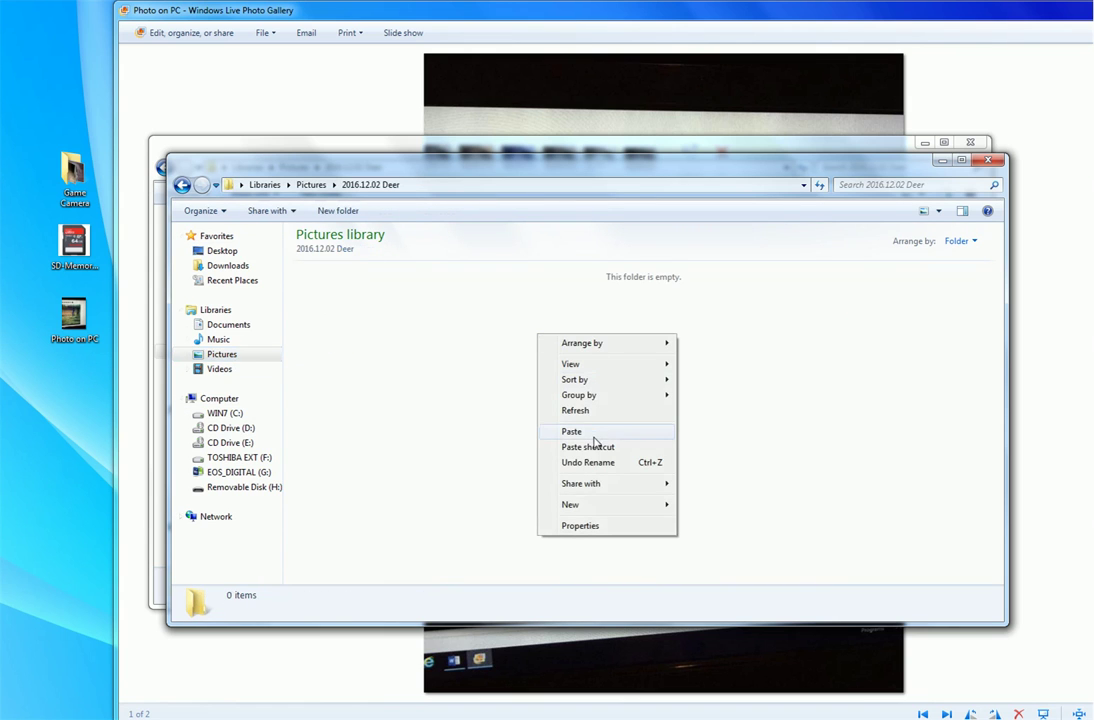
pyautogui.click(595, 438)
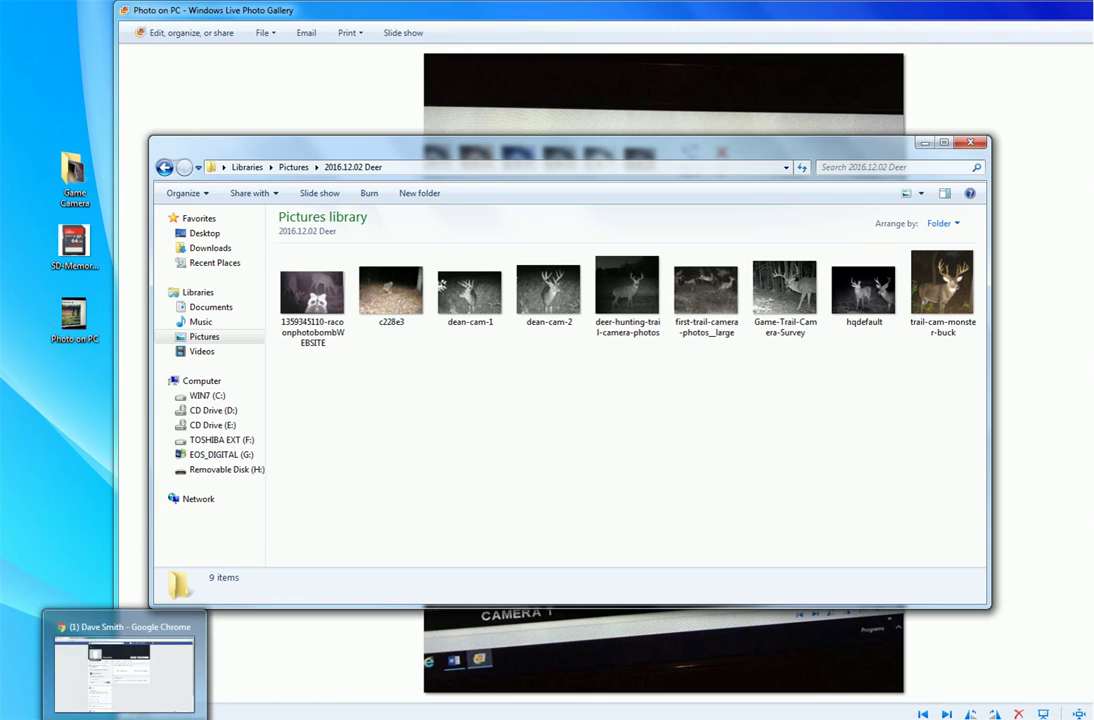
# Switch to the Facebook profile in Chrome and start a timeline photo upload
pyautogui.click(107, 670)
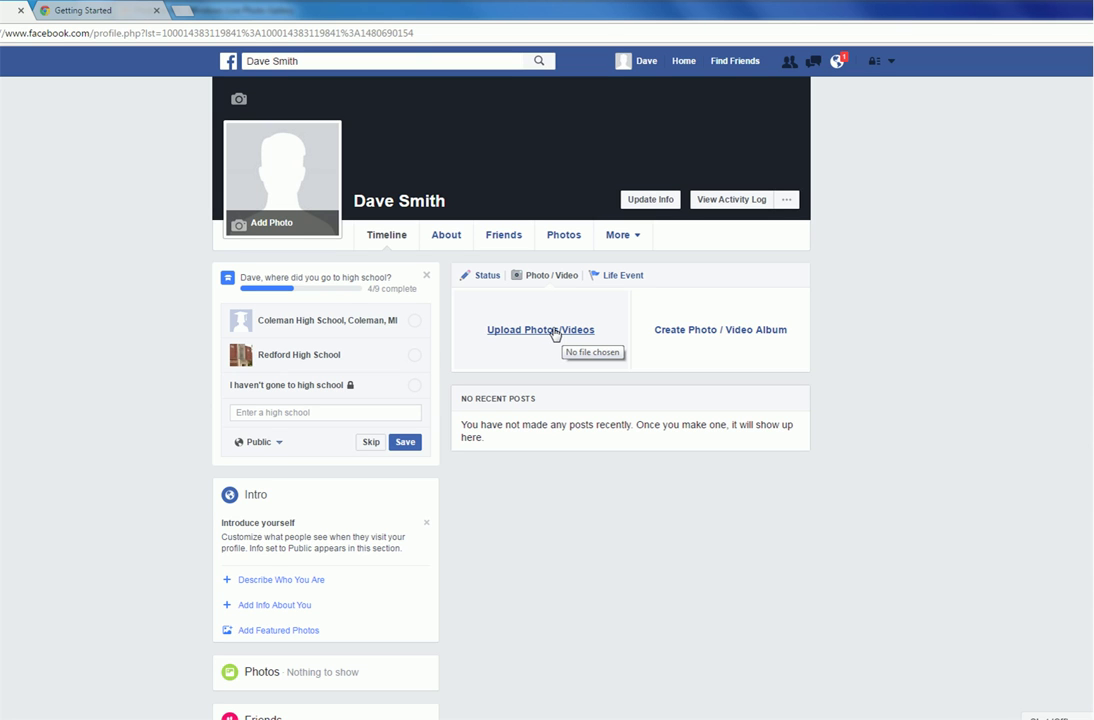
pyautogui.click(575, 333)
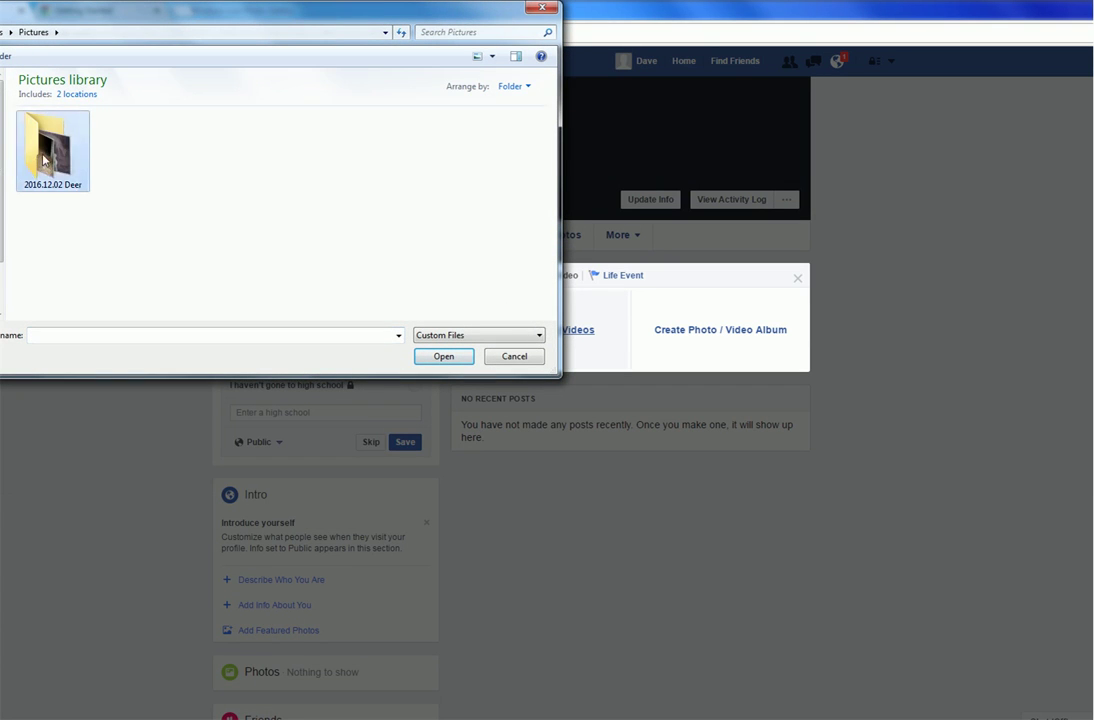
# Load trail-cam-monster-buck from the 2016.12.02 Deer folder into the timeline post
pyautogui.doubleClick(44, 160)
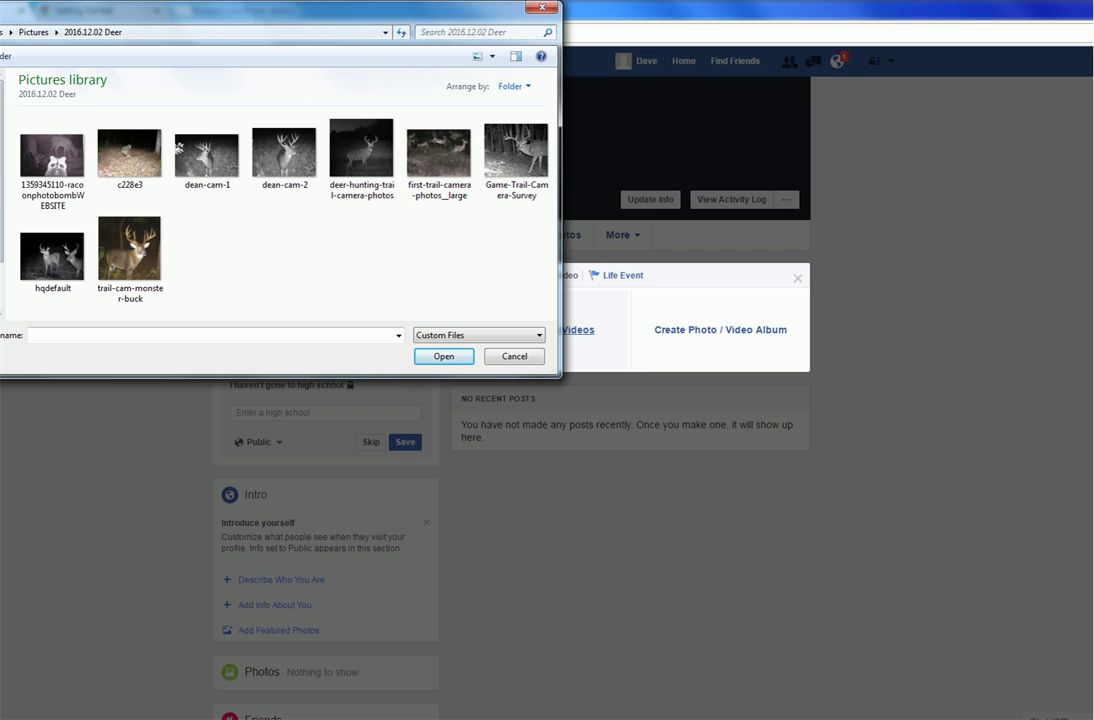
pyautogui.click(128, 238)
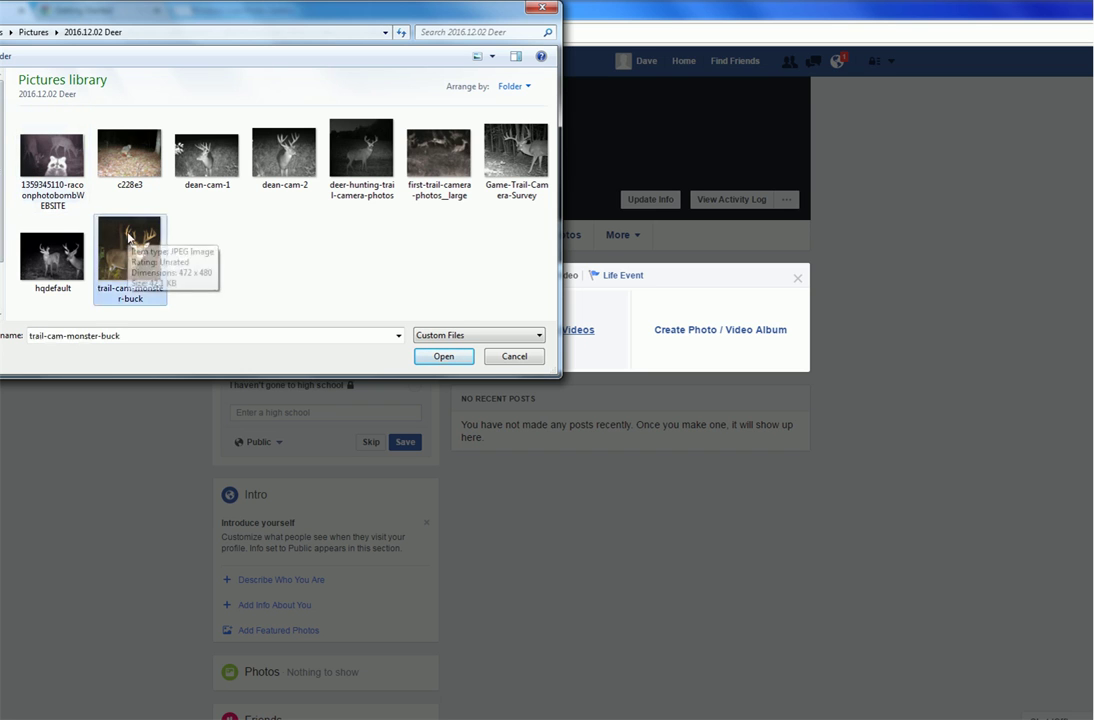
pyautogui.click(445, 357)
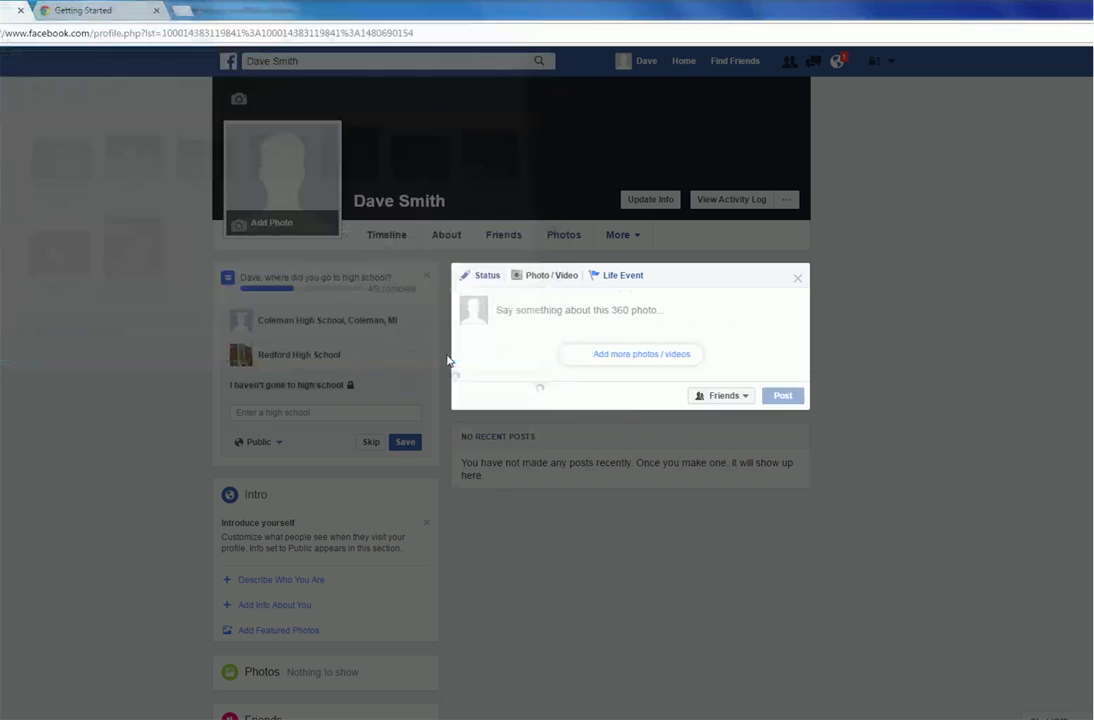
# Caption the buck photo 'Big Buck' and post it to the timeline
pyautogui.click(550, 311)
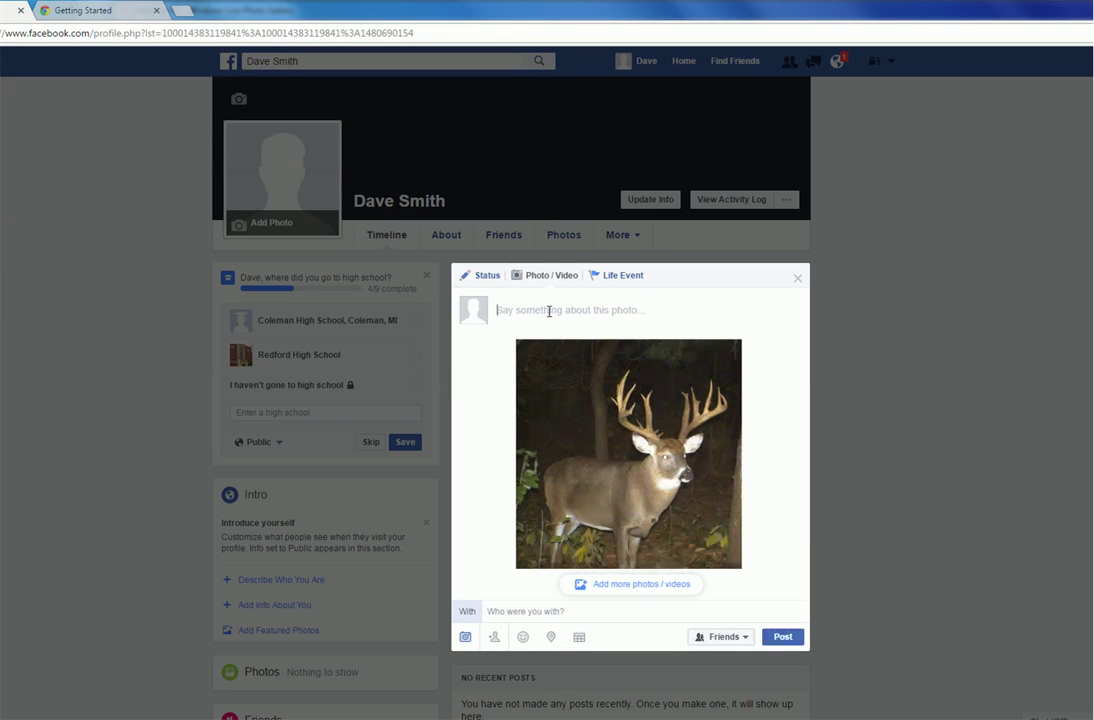
pyautogui.write('Big Buck')
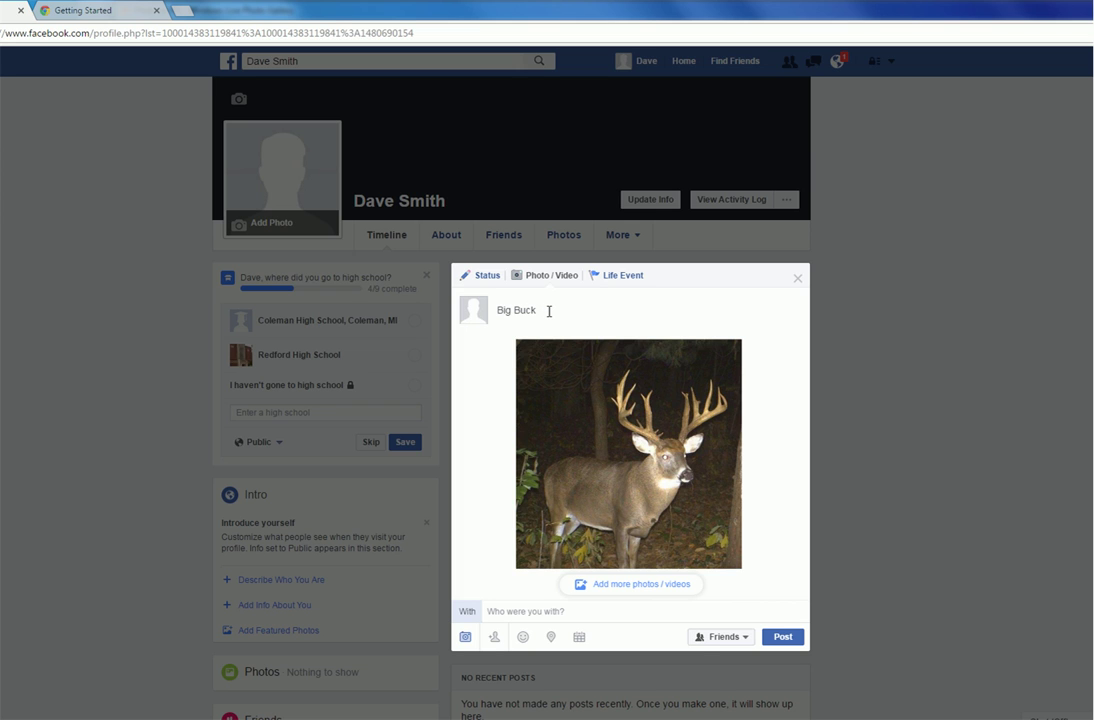
pyautogui.click(799, 641)
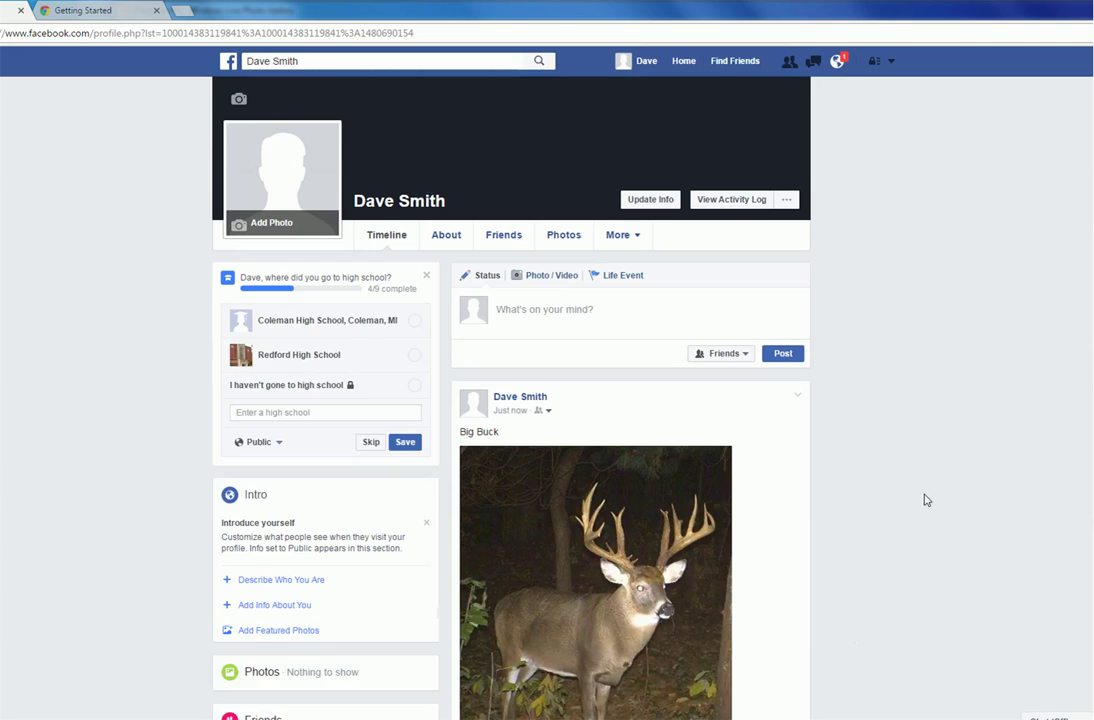
pyautogui.scroll(-3, 925, 500)
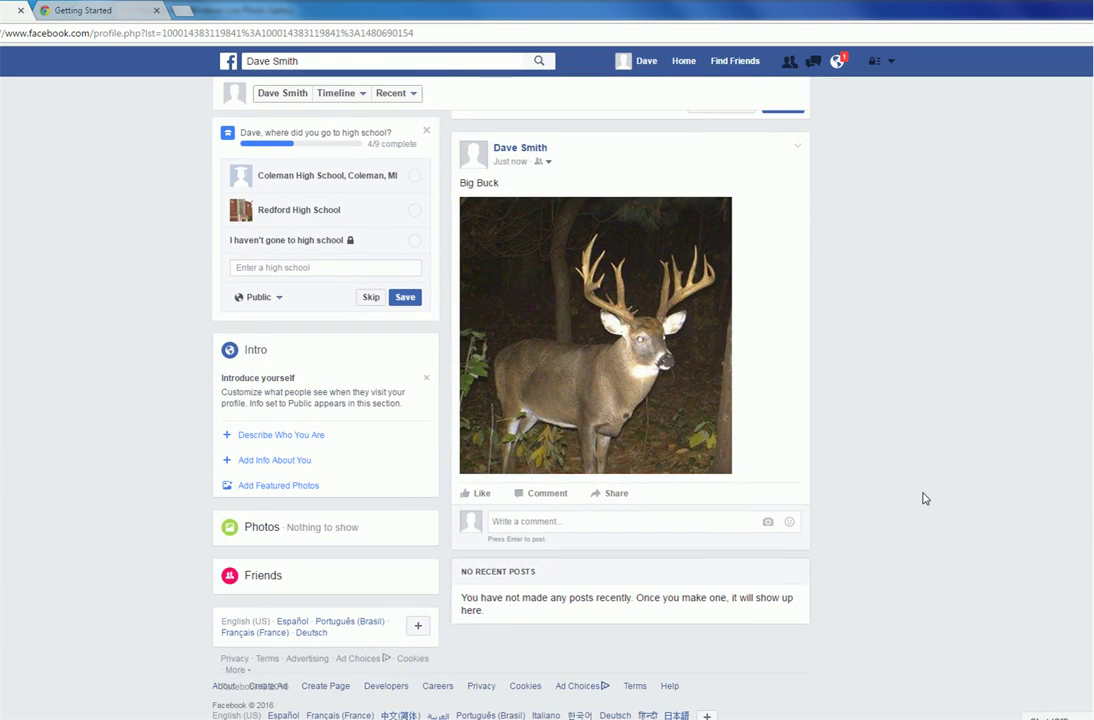
pyautogui.scroll(2, 925, 498)
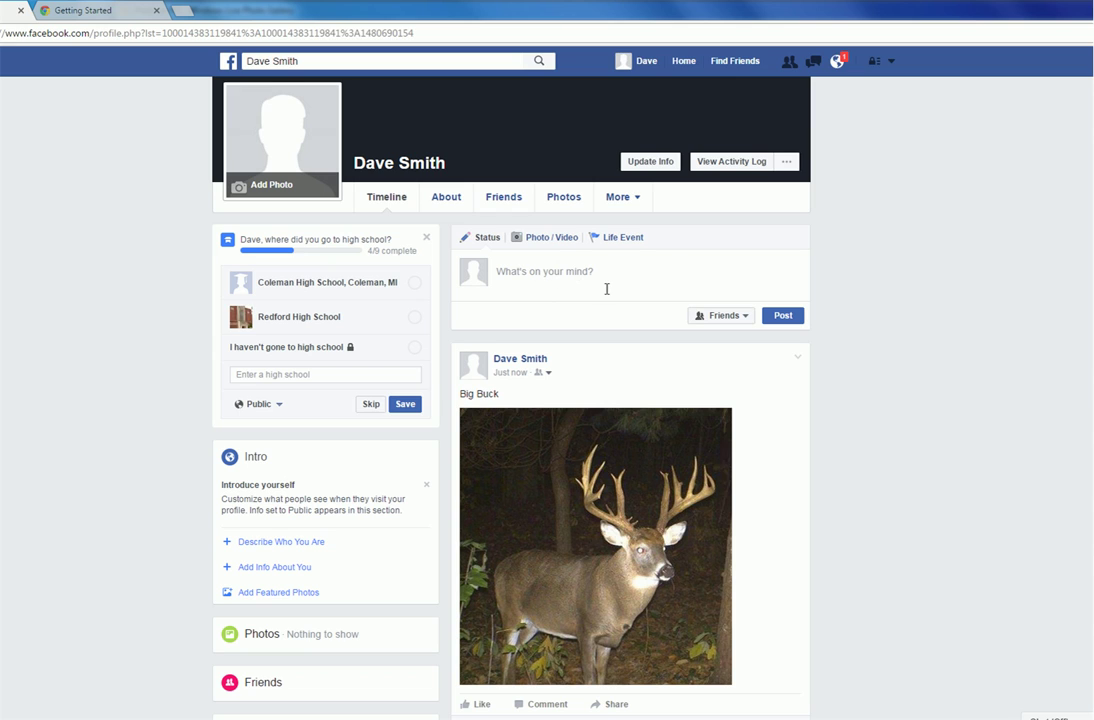
pyautogui.click(546, 240)
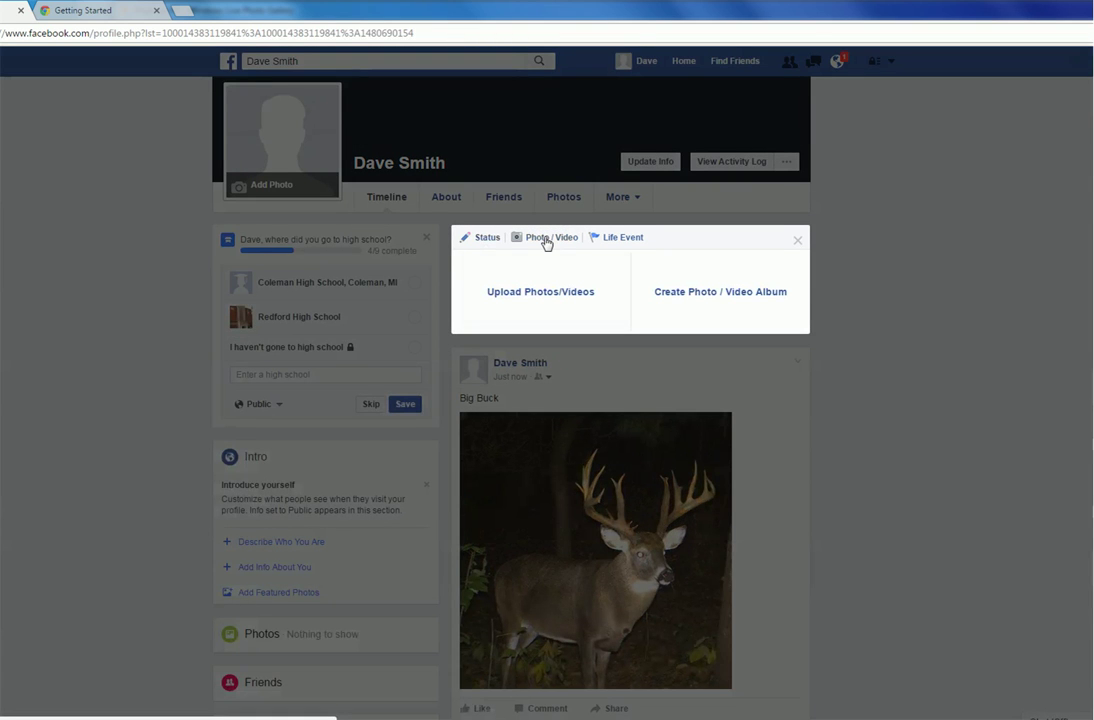
# Start a new photo upload and browse the file picker back to the Pictures library
pyautogui.click(523, 299)
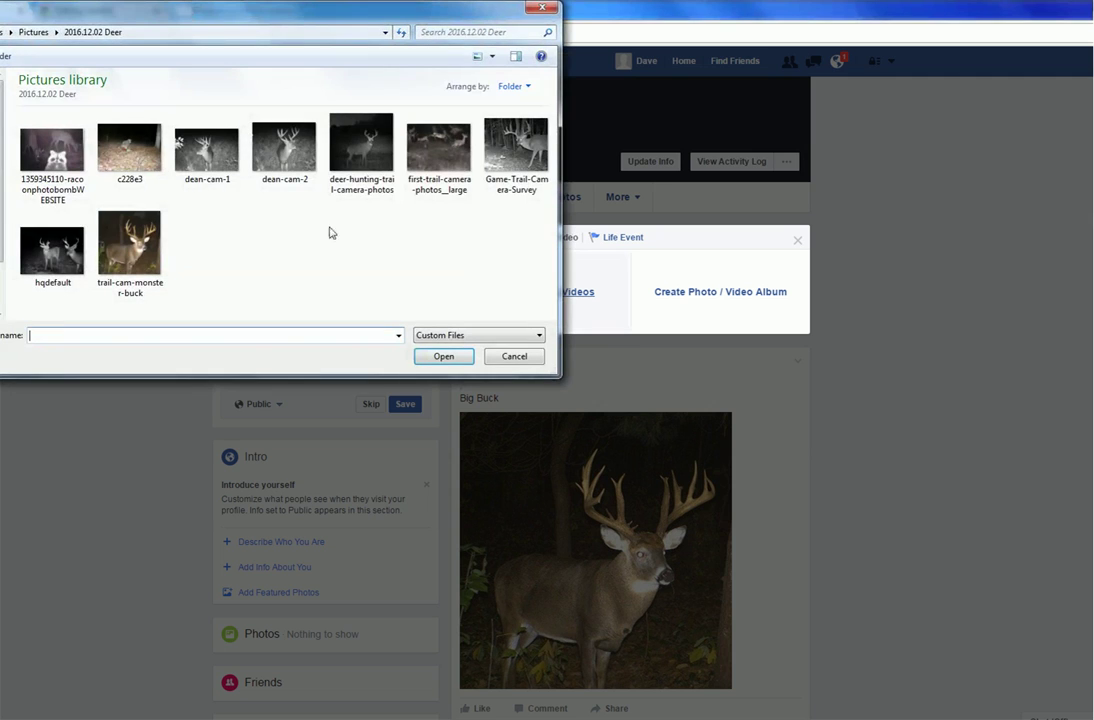
pyautogui.click(2, 150)
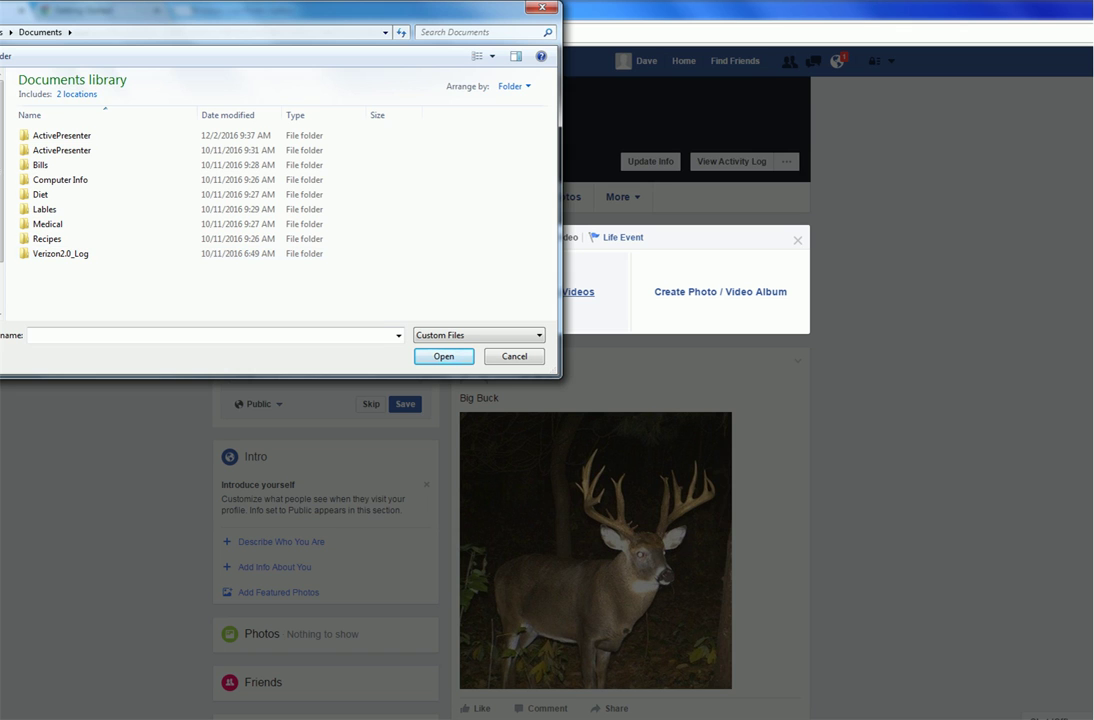
pyautogui.hotkey('alt', 'Left')
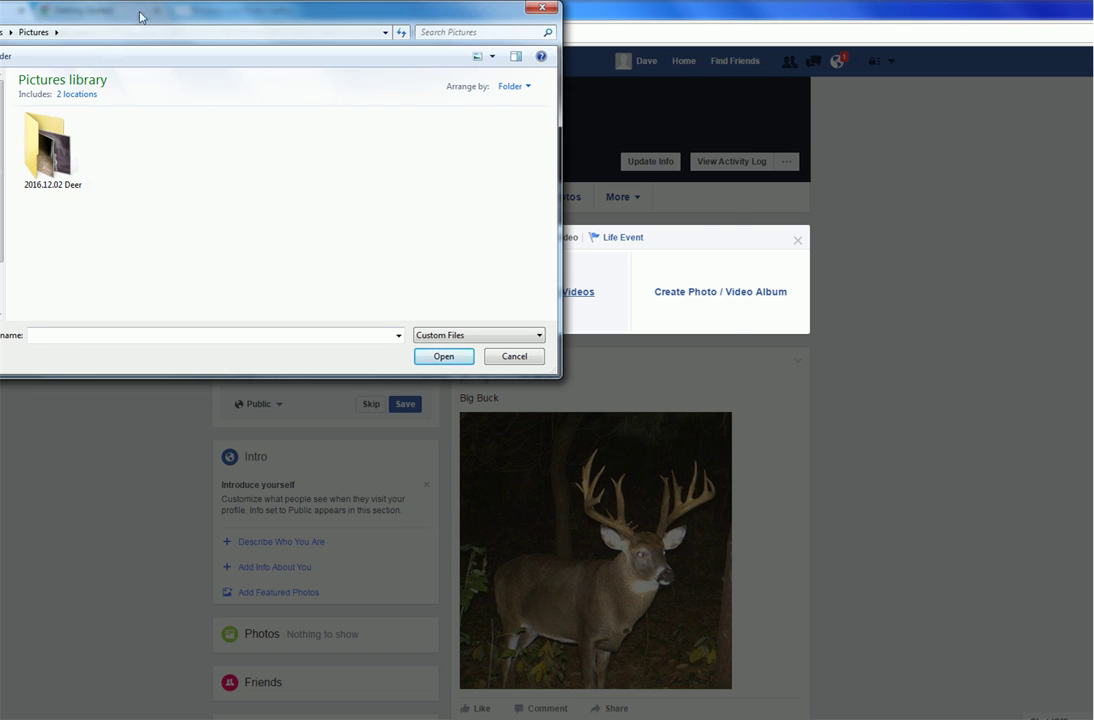
pyautogui.moveTo(130, 12); pyautogui.dragTo(293, 26)
pyautogui.click(113, 184)
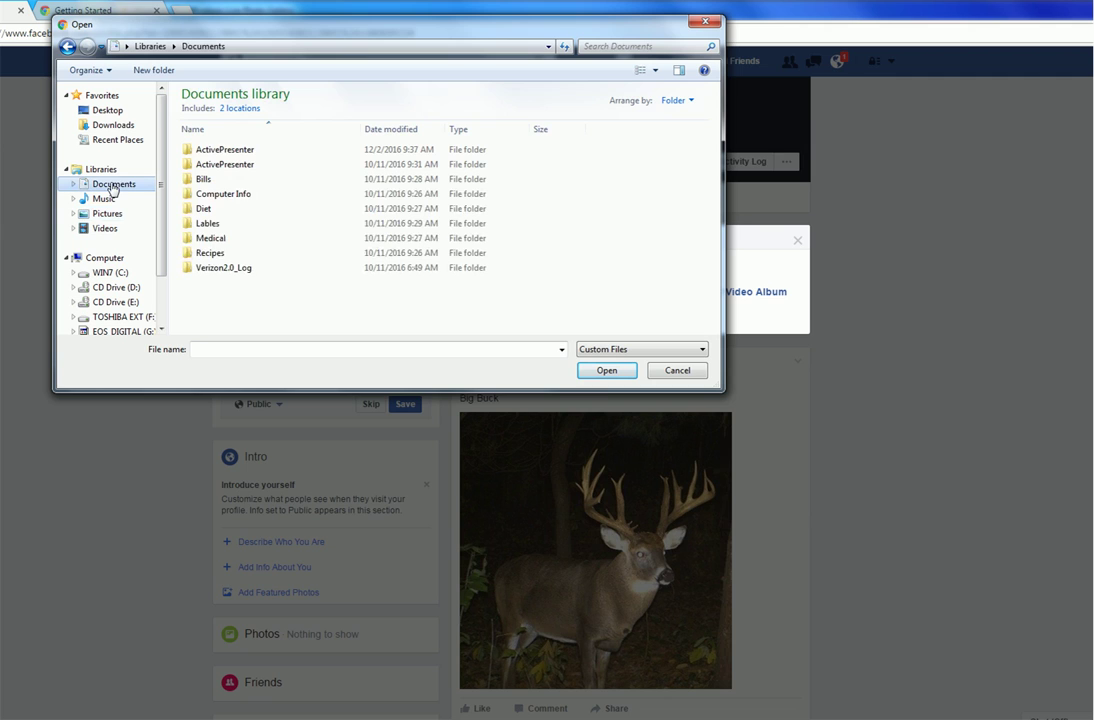
pyautogui.click(108, 202)
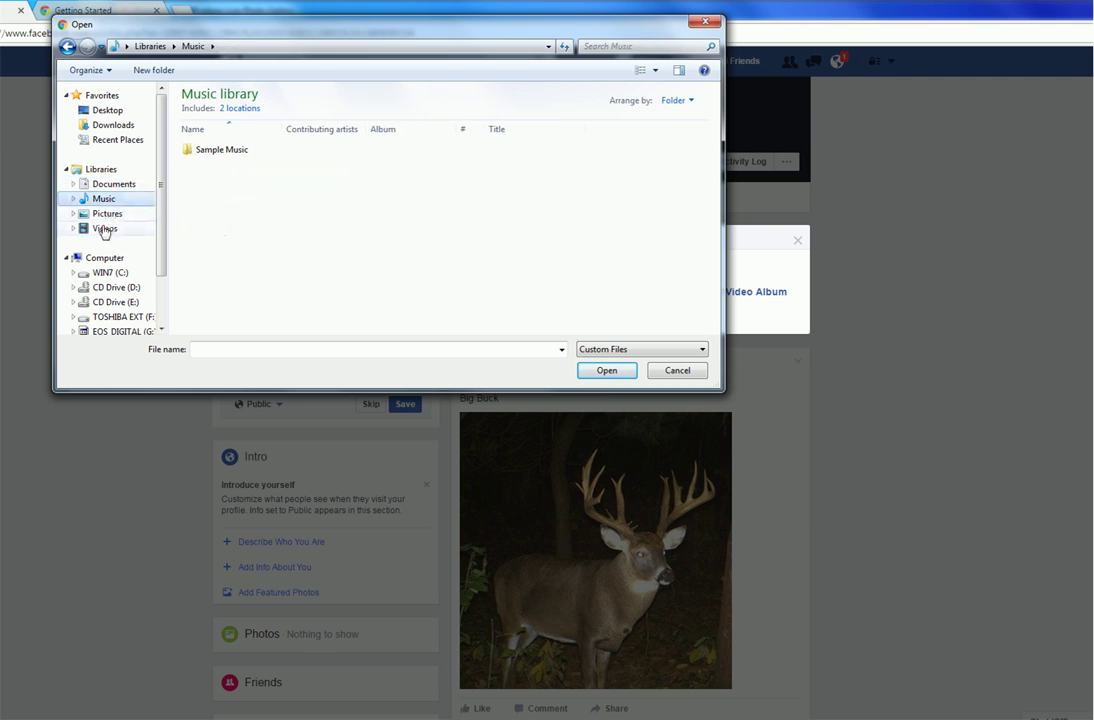
pyautogui.click(105, 230)
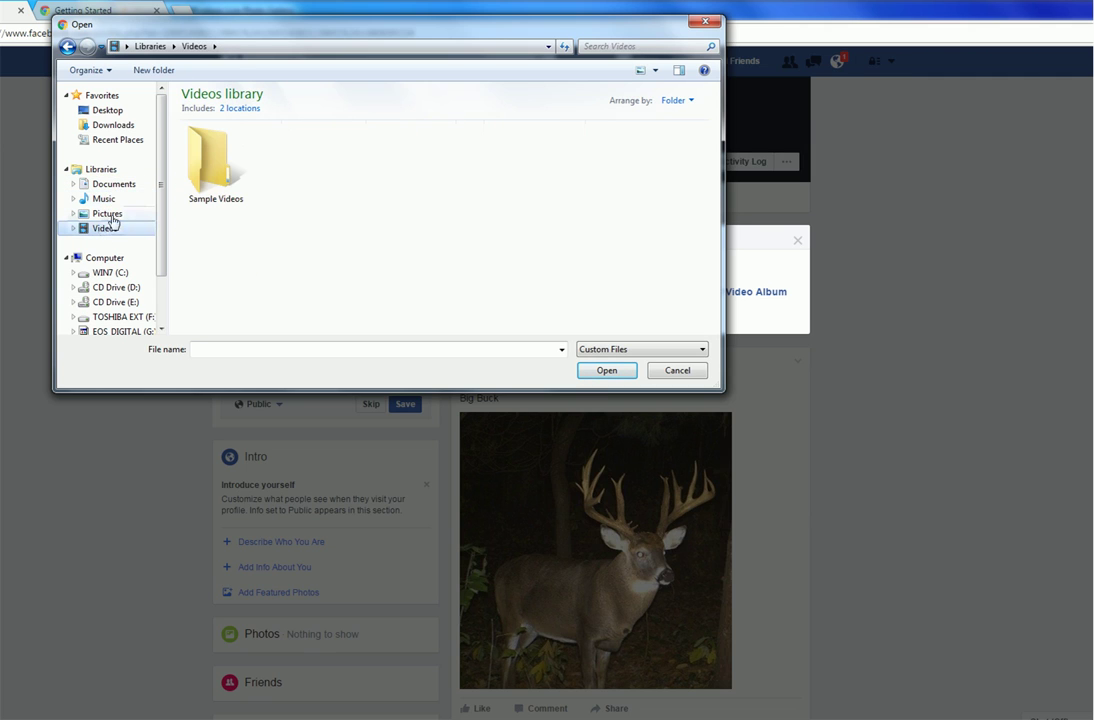
pyautogui.click(108, 214)
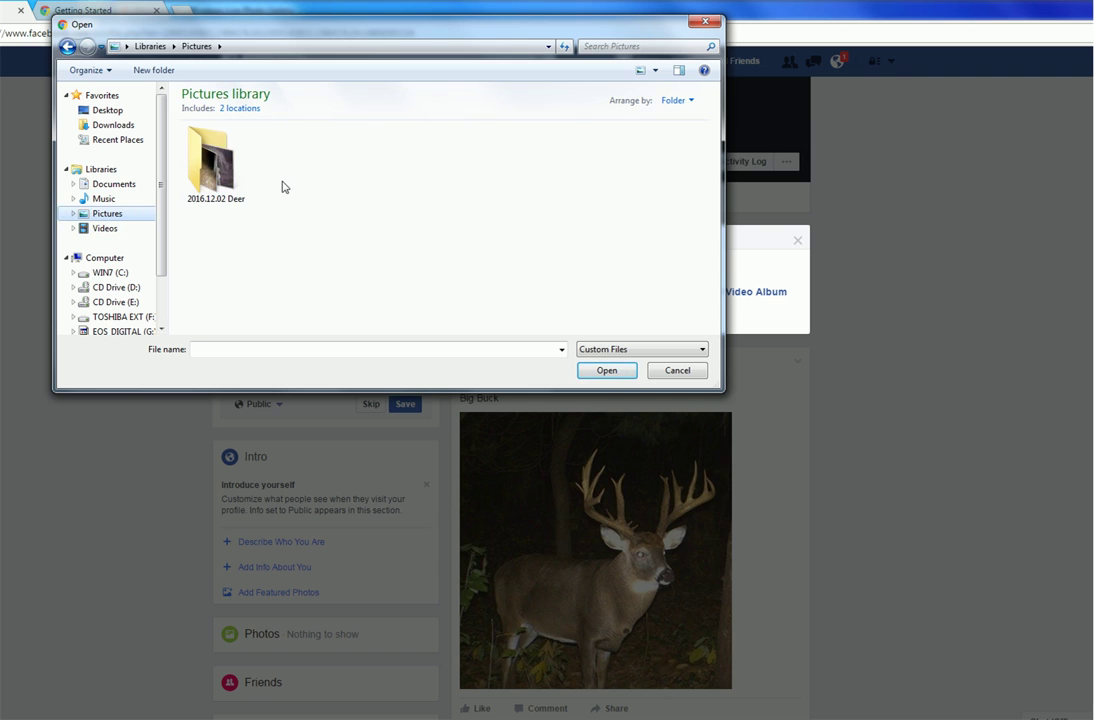
# Attach the raccoon photobomb picture from 2016.12.02 Deer to the post
pyautogui.doubleClick(222, 165)
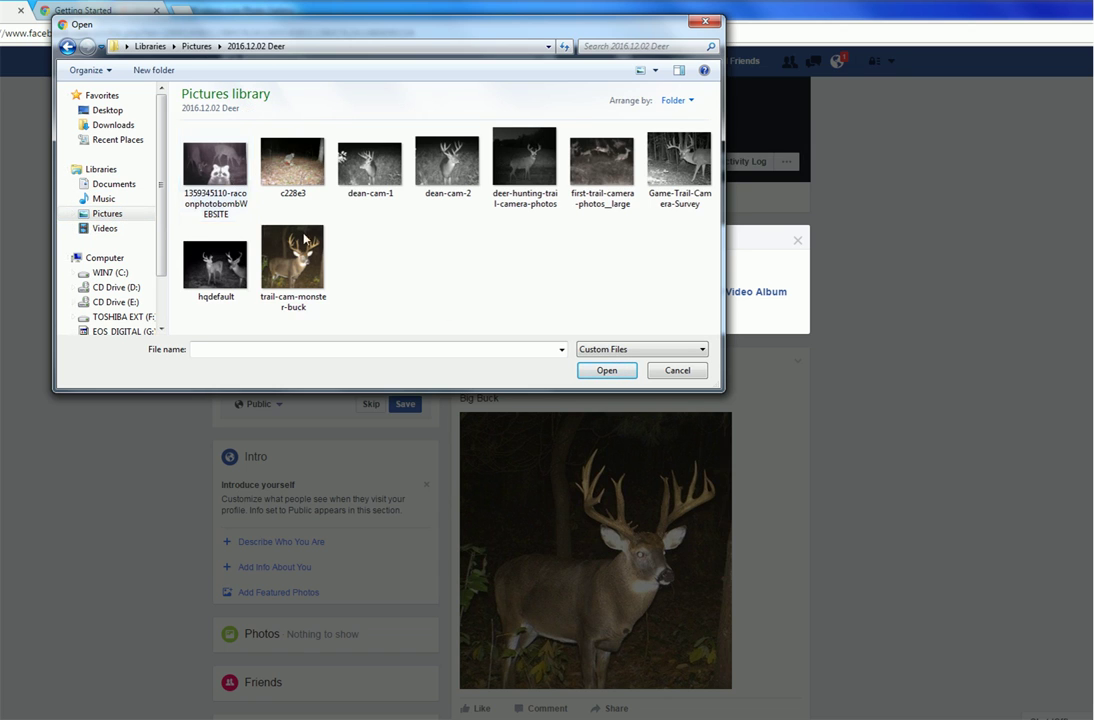
pyautogui.click(235, 180)
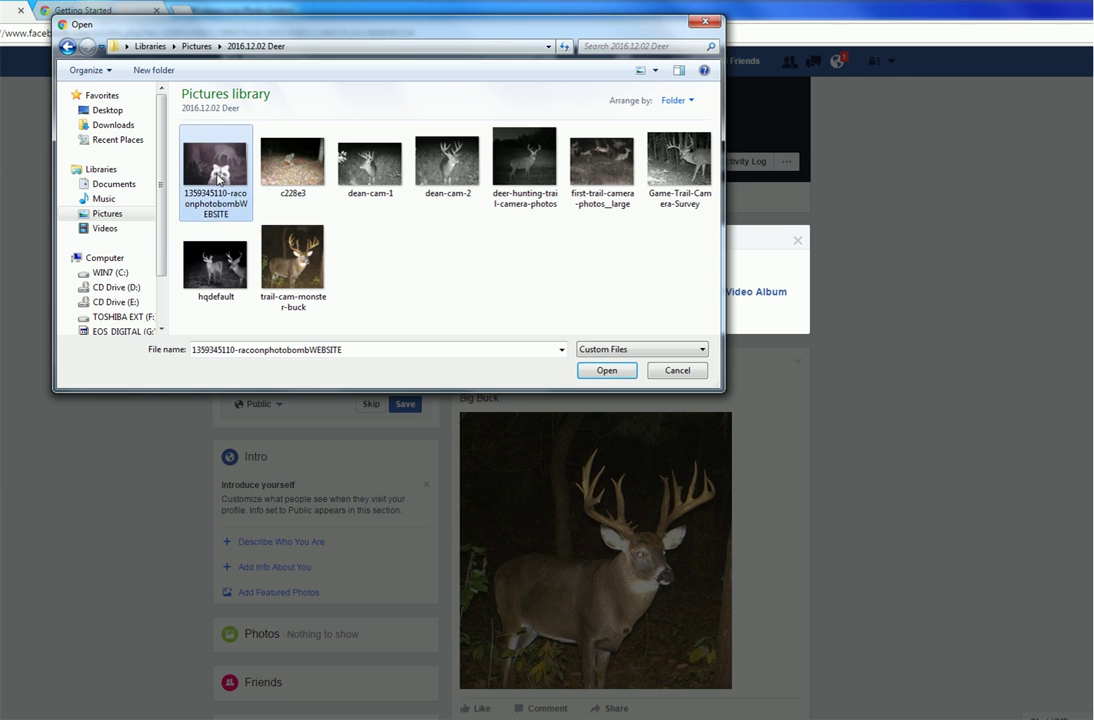
pyautogui.click(615, 375)
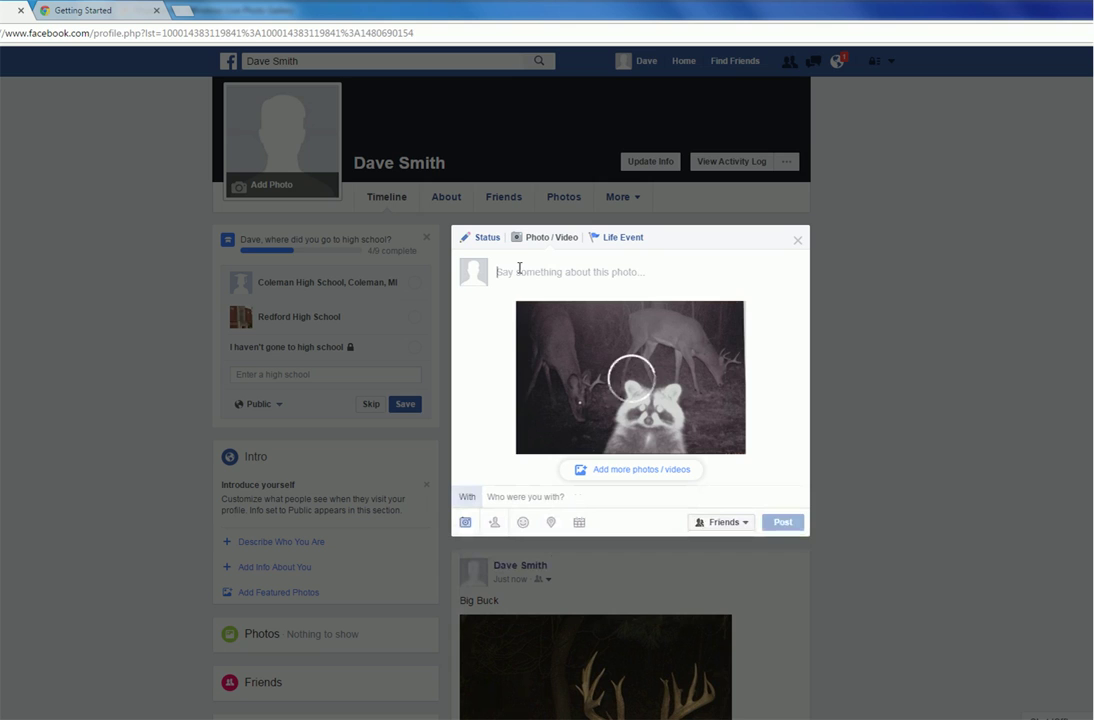
# Caption the raccoon photo 'Who is this??????' and post it above Big Buck
pyautogui.write("Who's this??????")
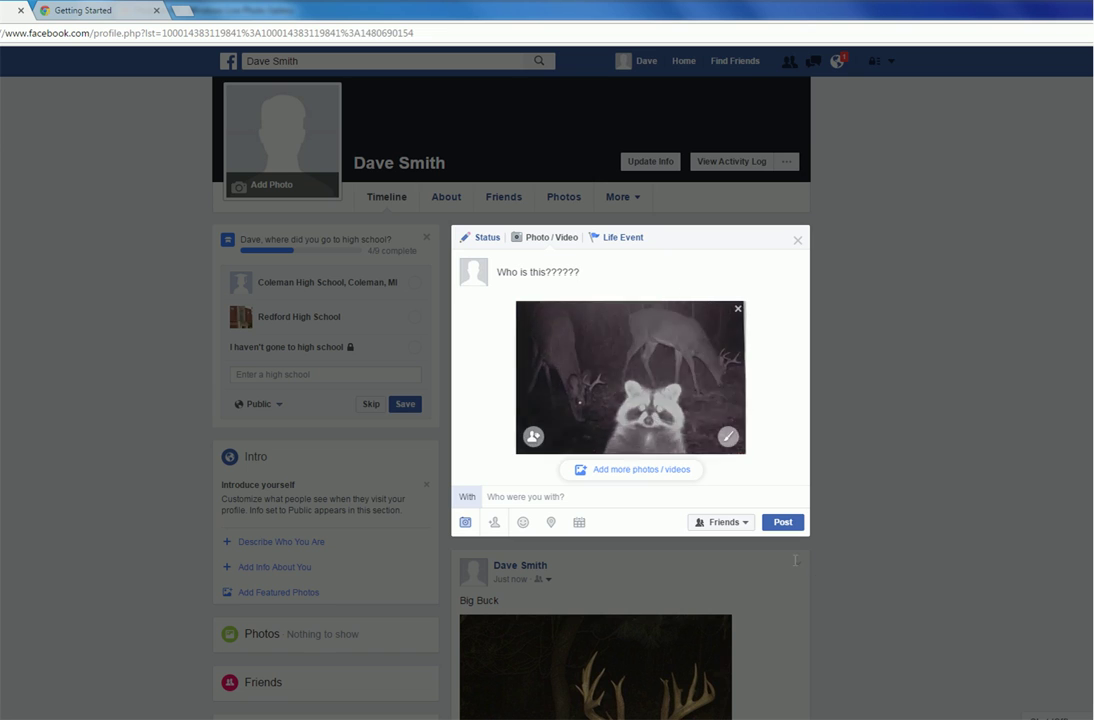
pyautogui.click(799, 525)
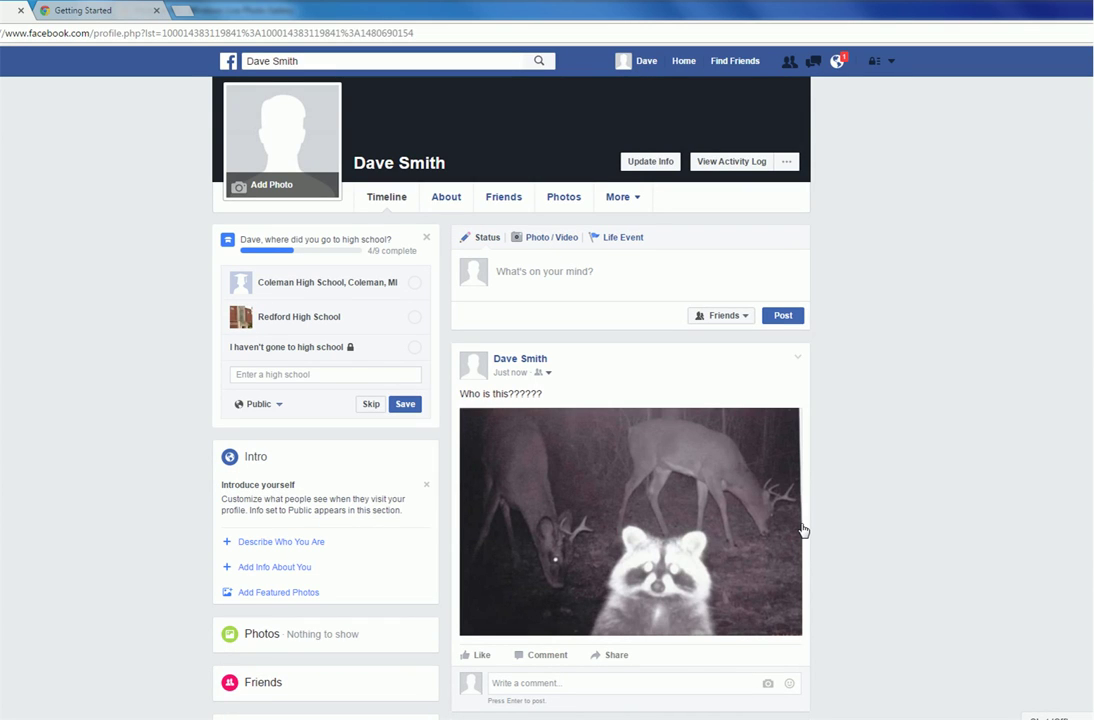
pyautogui.scroll(-4, 900, 502)
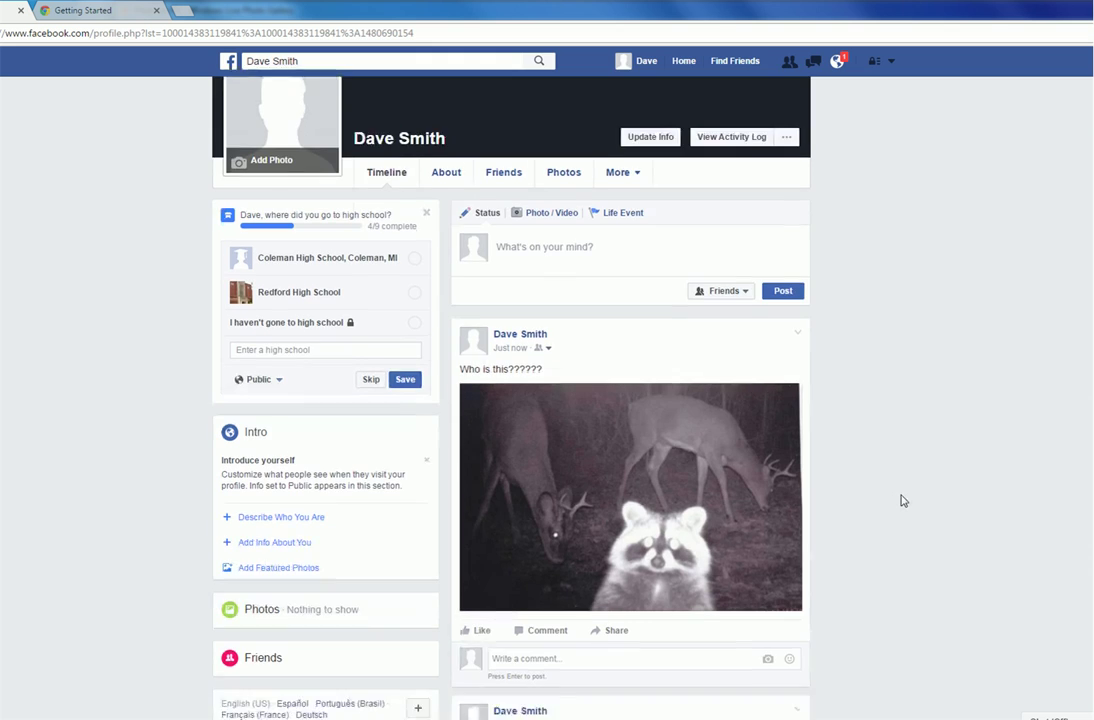
pyautogui.scroll(-1, 902, 500)
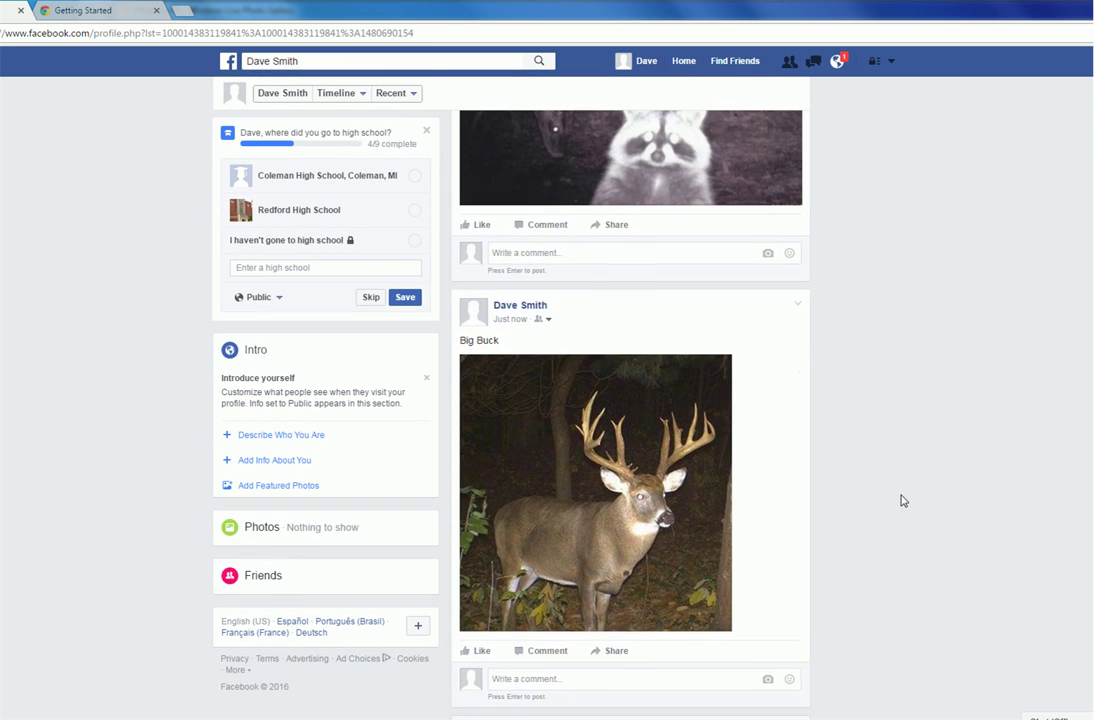
pyautogui.scroll(-1, 902, 500)
pyautogui.scroll(-1, 902, 500)
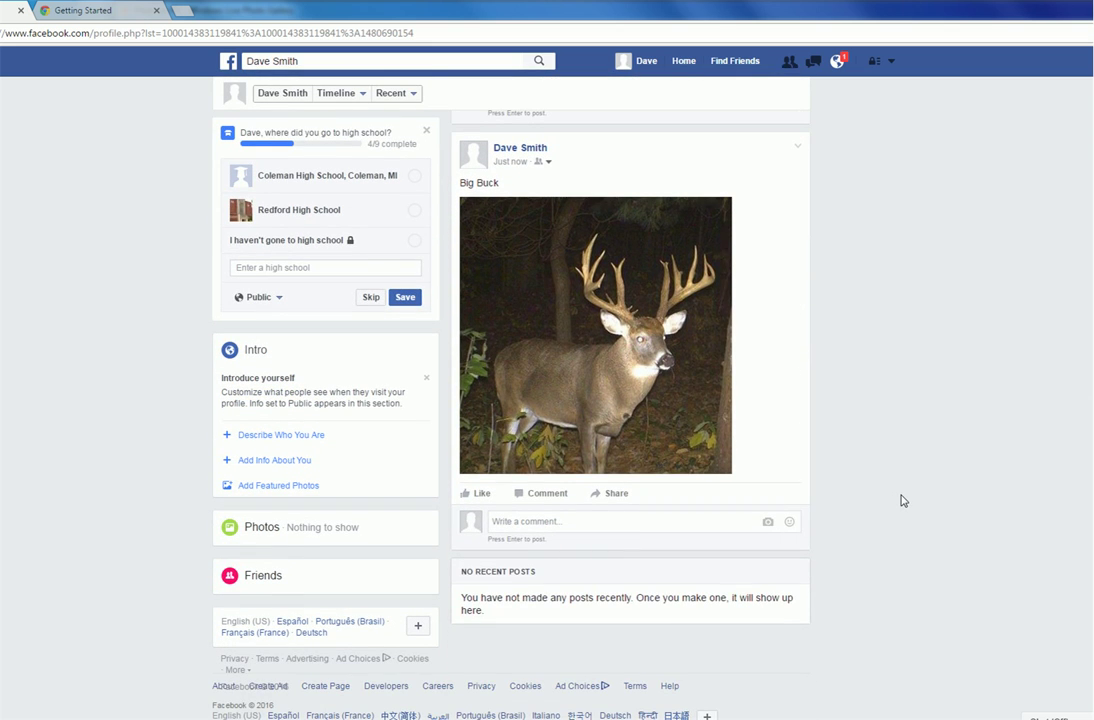
pyautogui.click(601, 363)
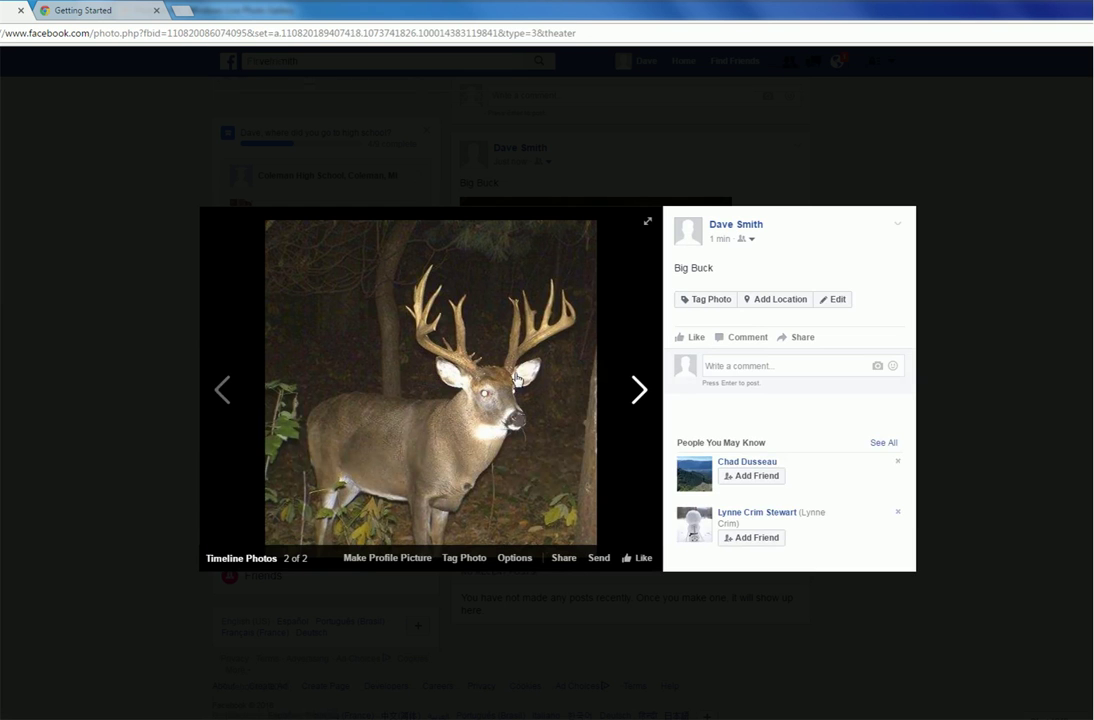
pyautogui.click(640, 191)
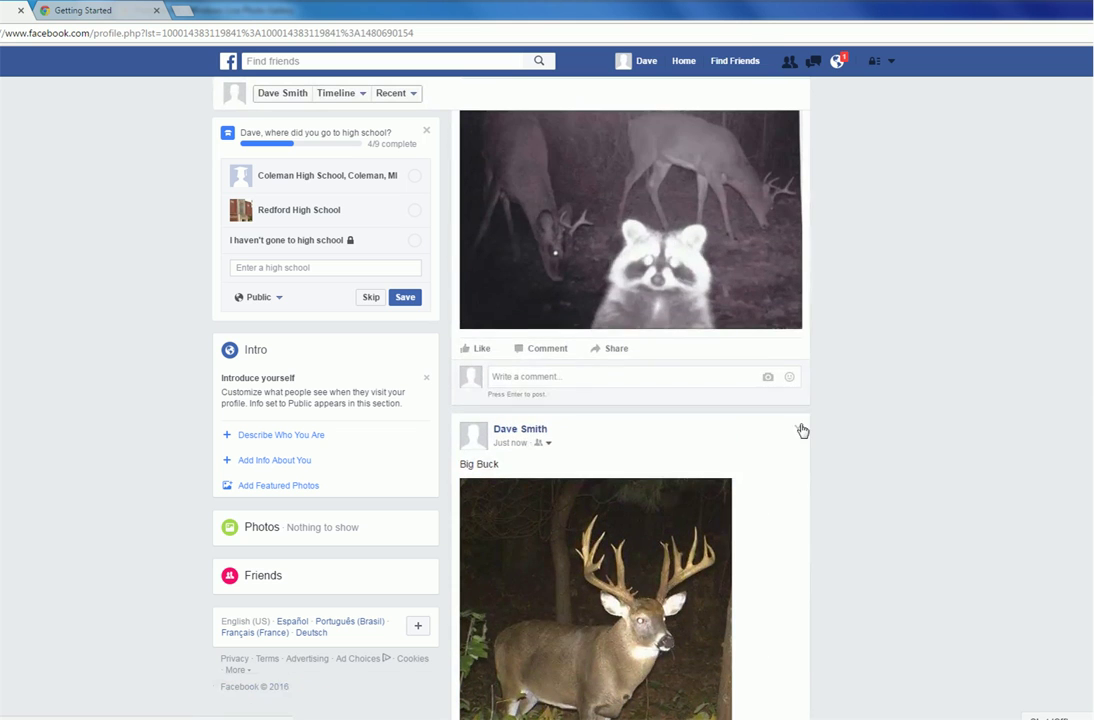
pyautogui.scroll(4, 798, 420)
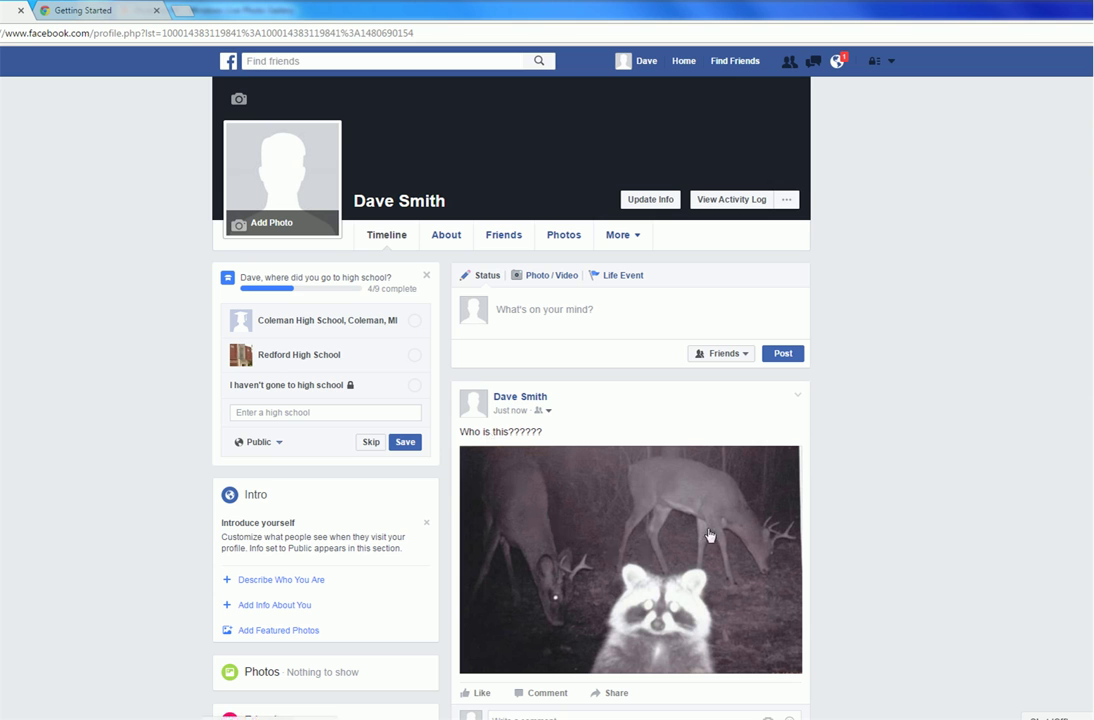
pyautogui.scroll(-2, 936, 435)
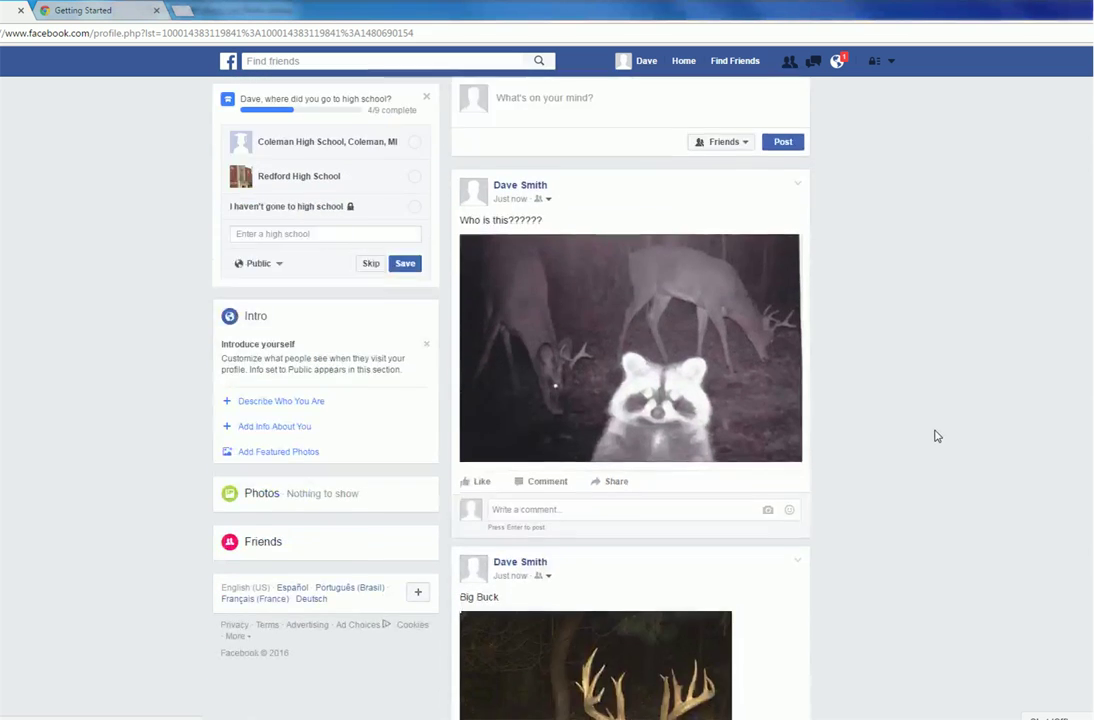
pyautogui.scroll(-3, 900, 440)
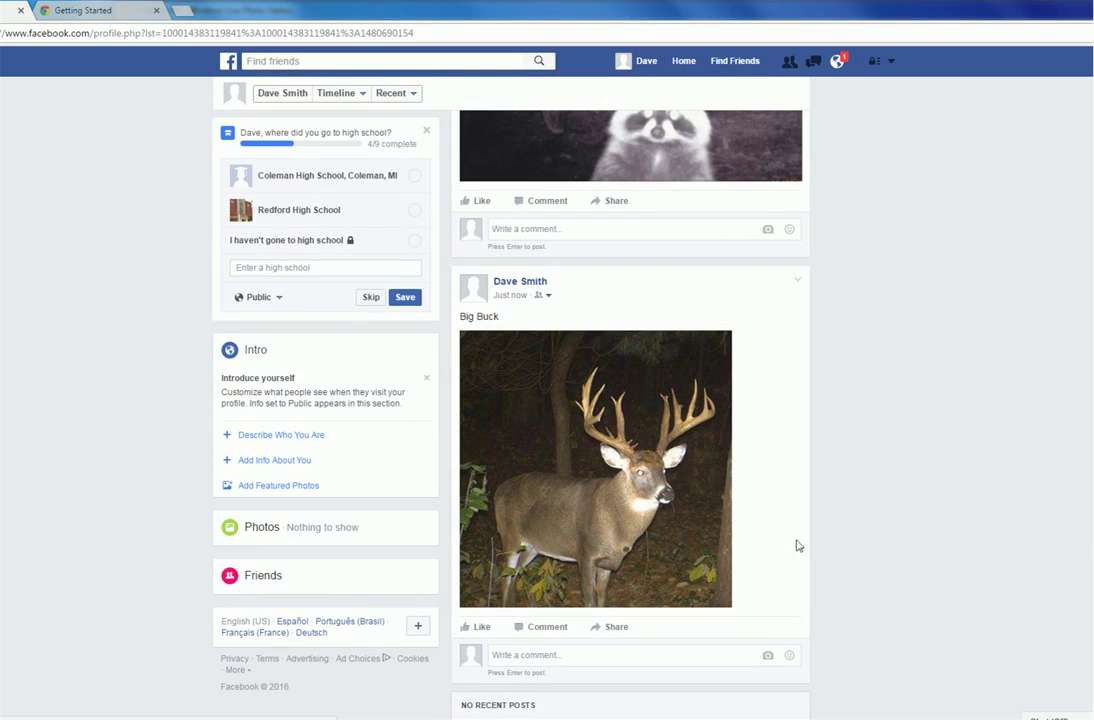